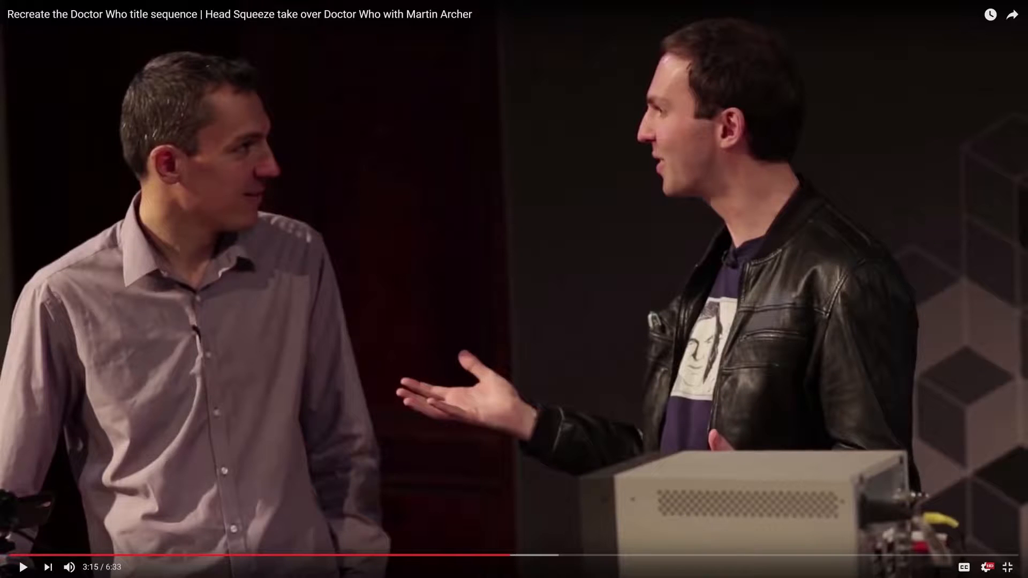
click(513, 289)
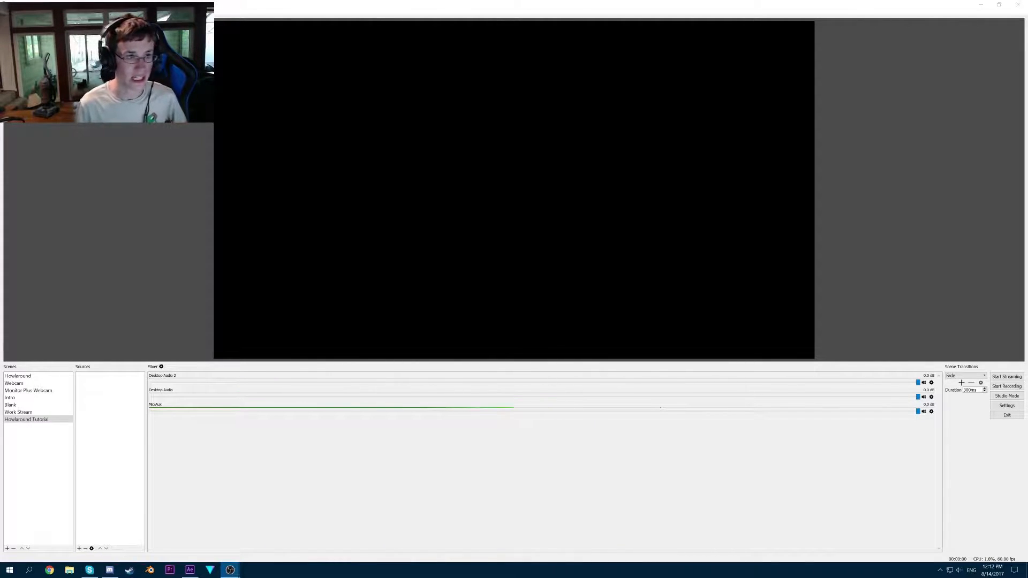
click(148, 138)
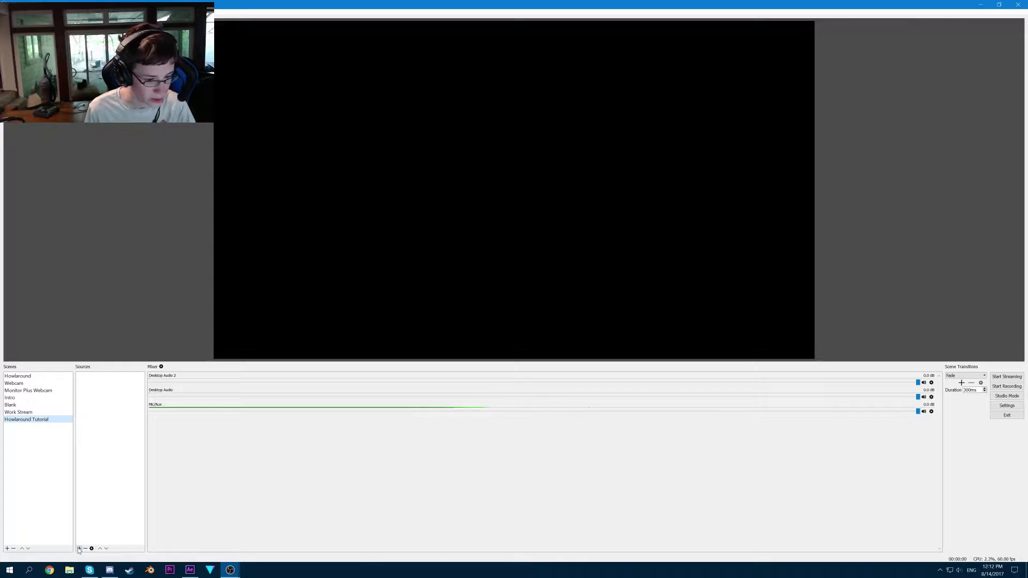
Step: Add the existing Monitor 3 display capture as a visible source in the Howlaround Tutorial scene
click(79, 548)
click(106, 462)
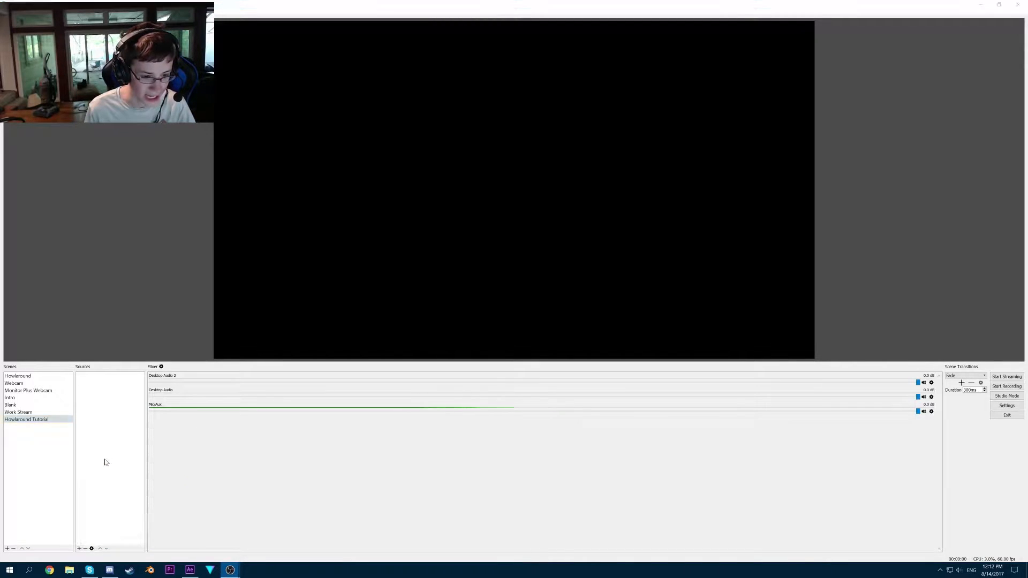
click(475, 270)
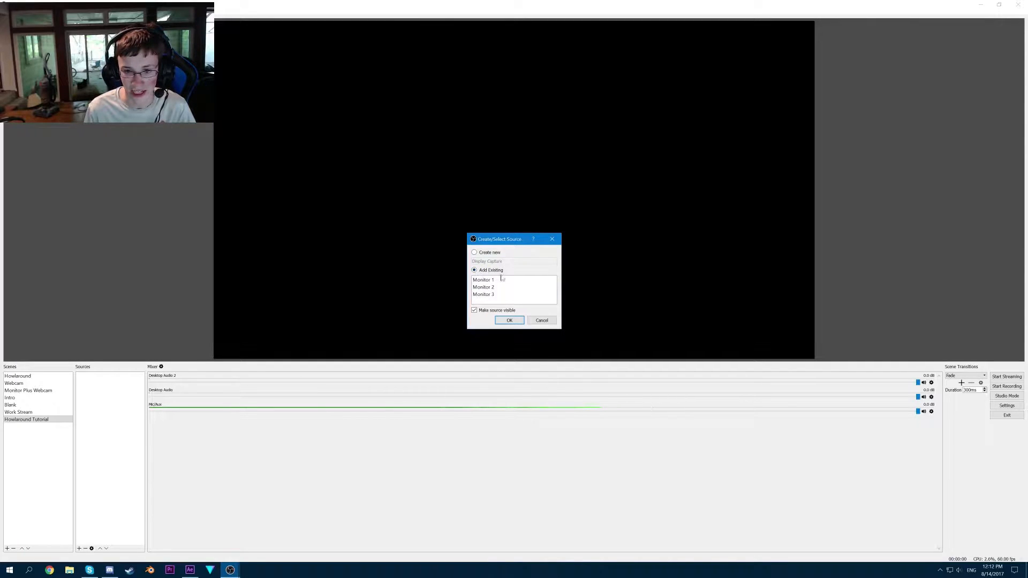
click(491, 296)
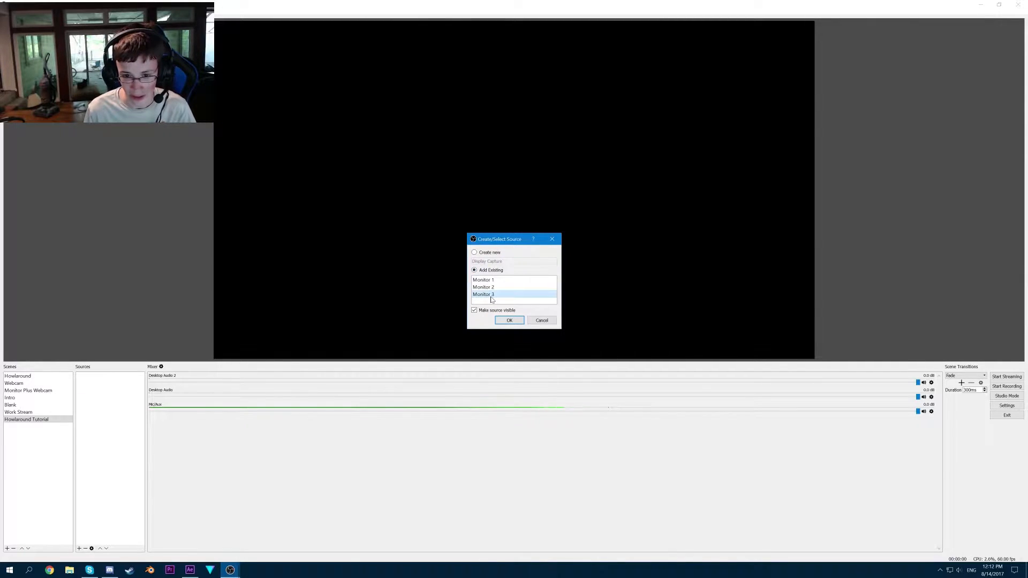
click(509, 321)
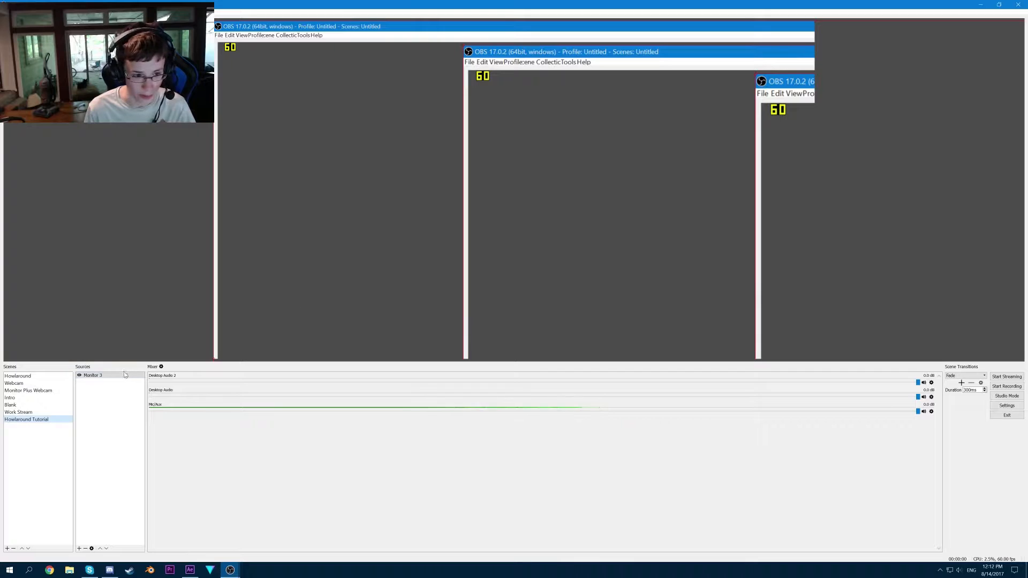
Step: Transform the Monitor 3 source so that it fits the screen
right_click(102, 377)
mouse_move(160, 424)
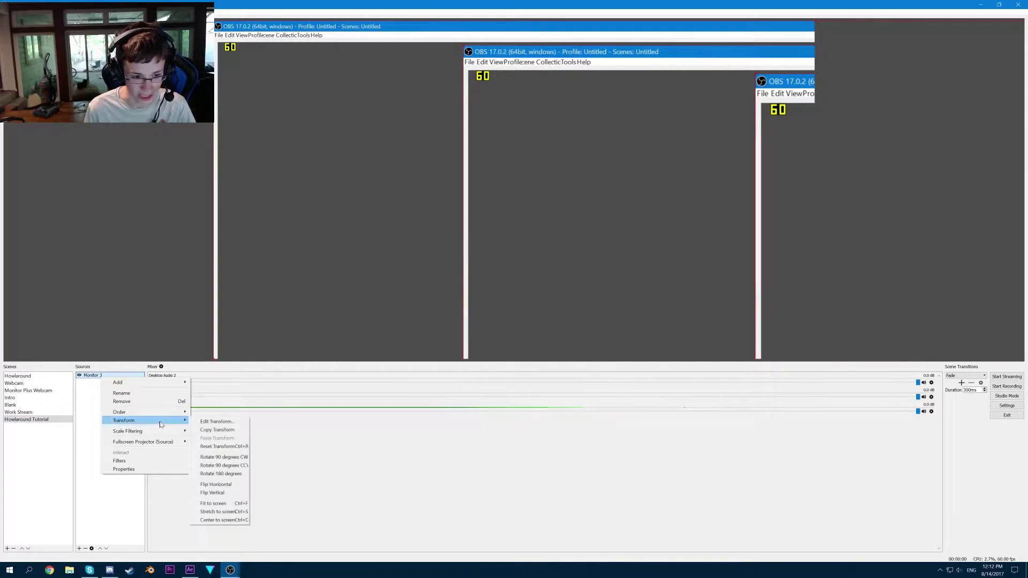
click(221, 505)
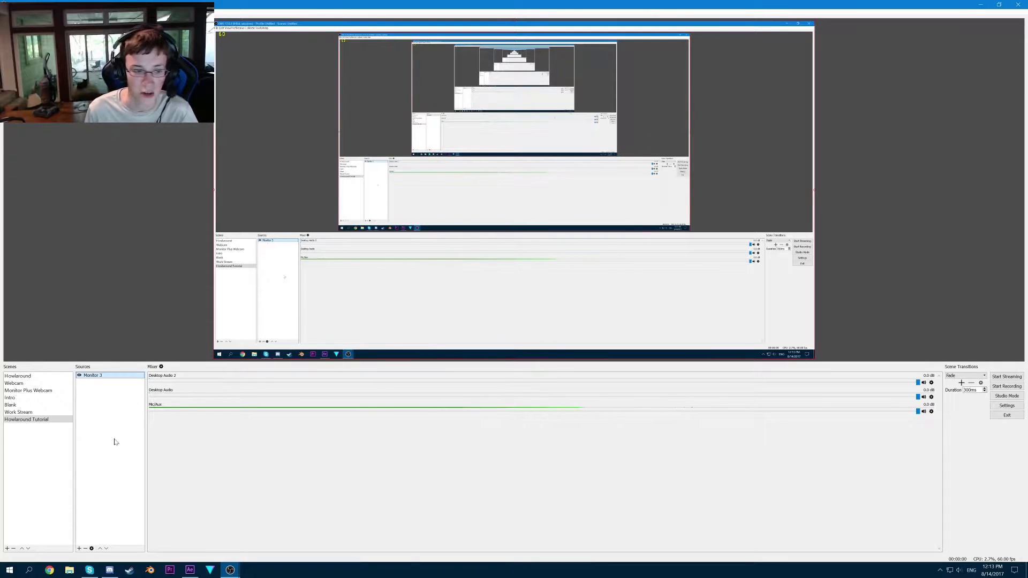
Step: Add a Crop/Pad effect filter with its default name to the Monitor 3 source
right_click(92, 380)
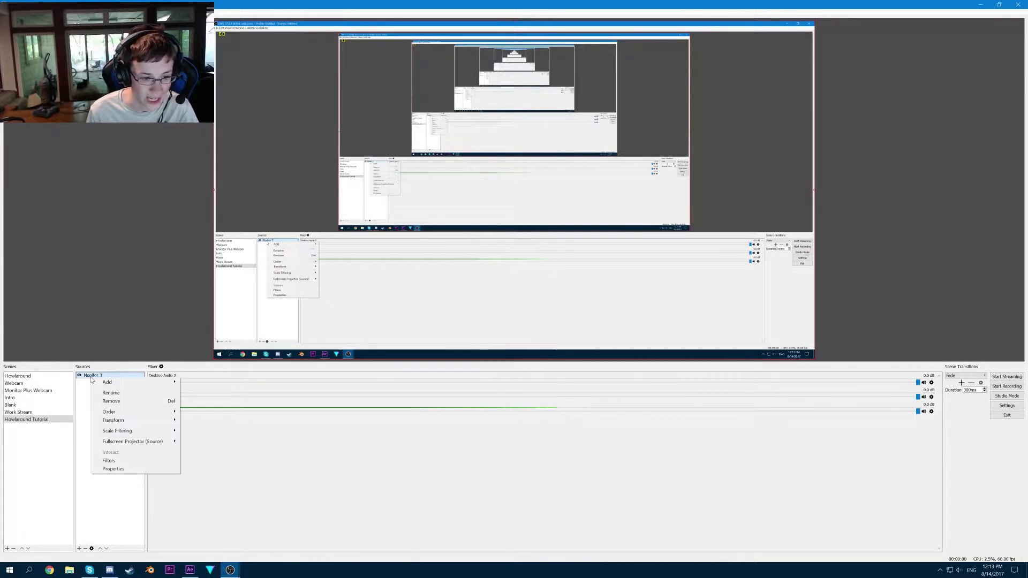
click(109, 461)
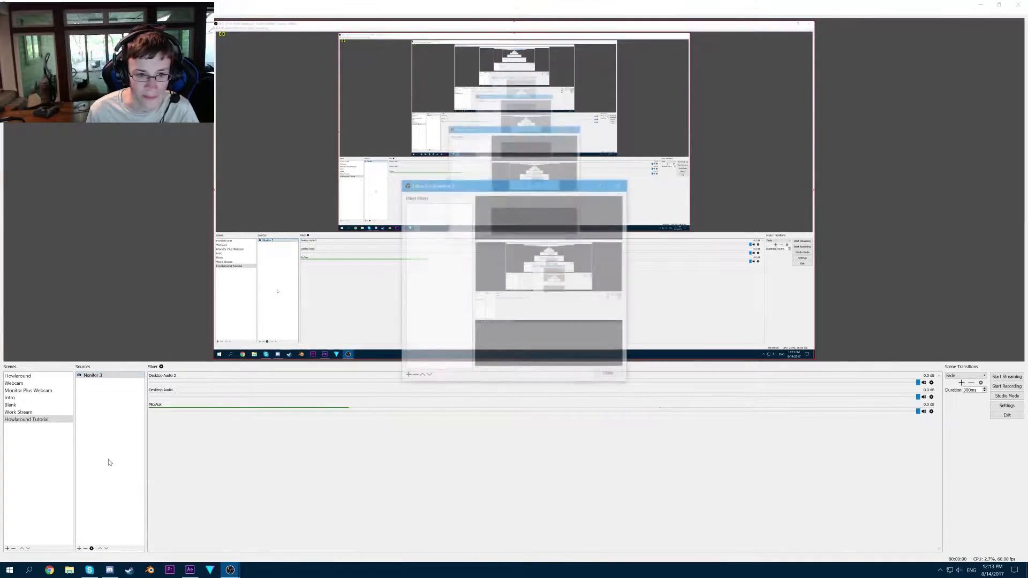
click(405, 377)
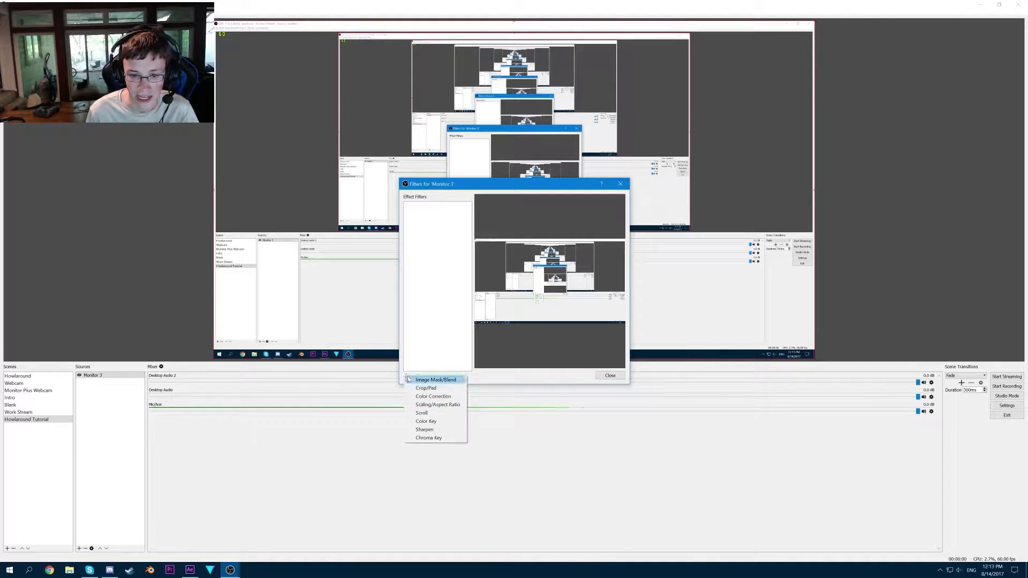
click(429, 390)
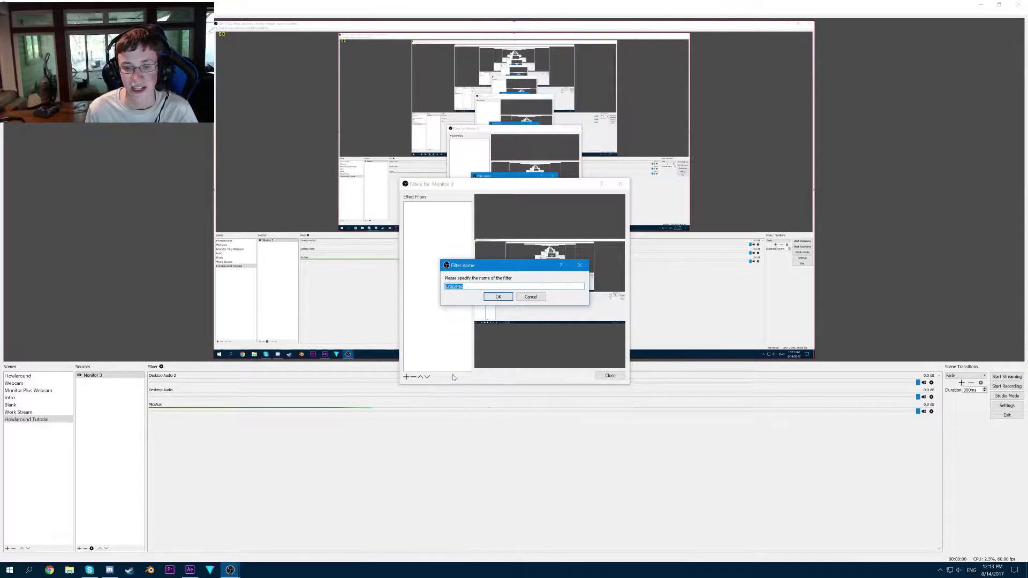
click(490, 297)
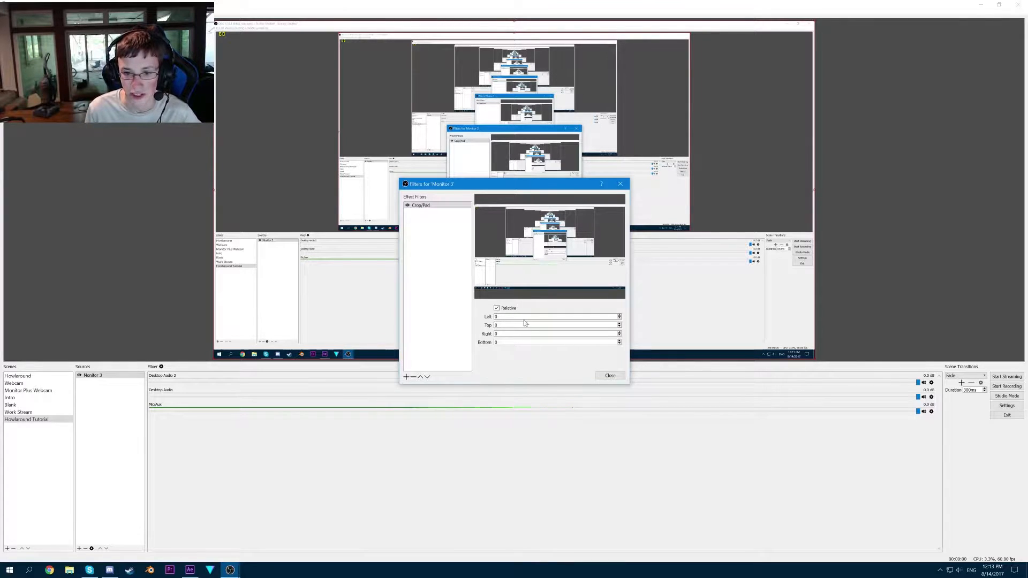
Step: Set the Crop/Pad filter to 850 left, 100 top, 850 right and 820 bottom
double_click(494, 317)
text(850)
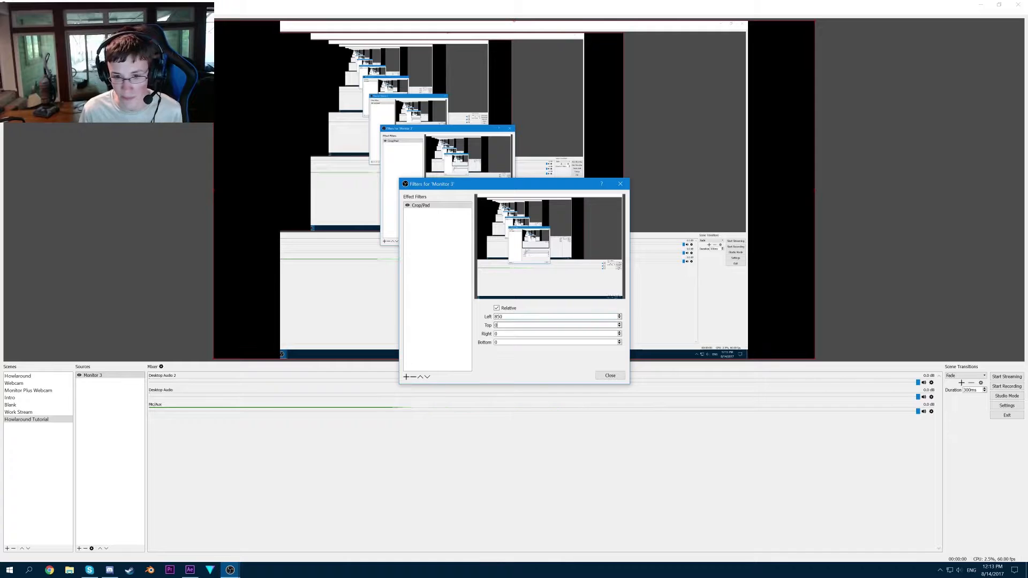
text(100)
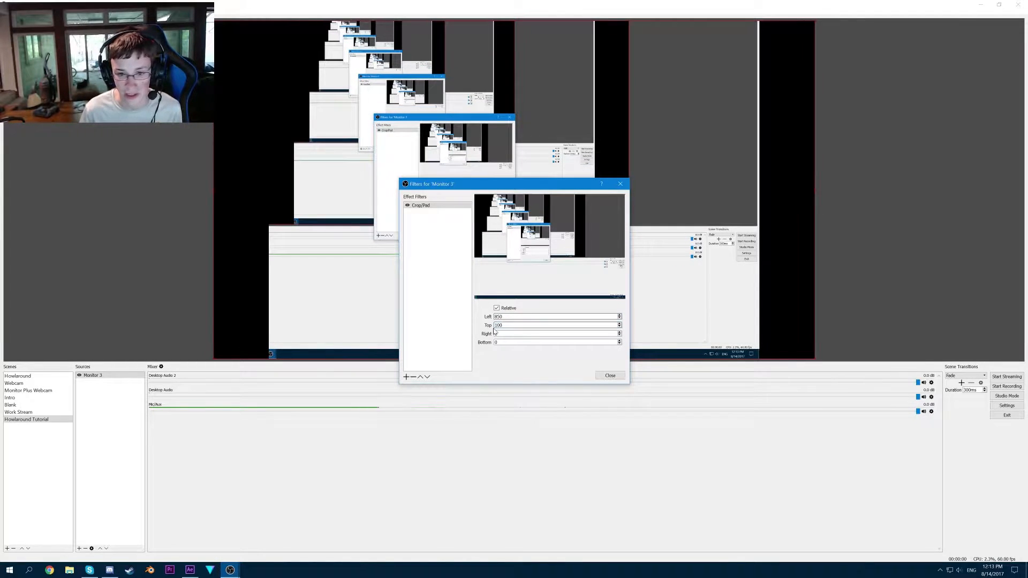
text(850)
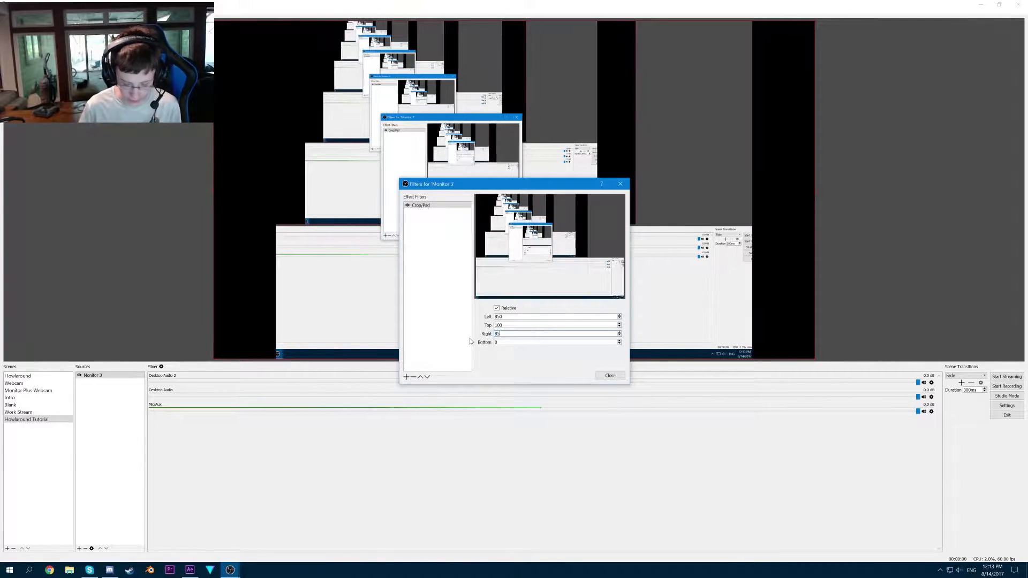
text(820)
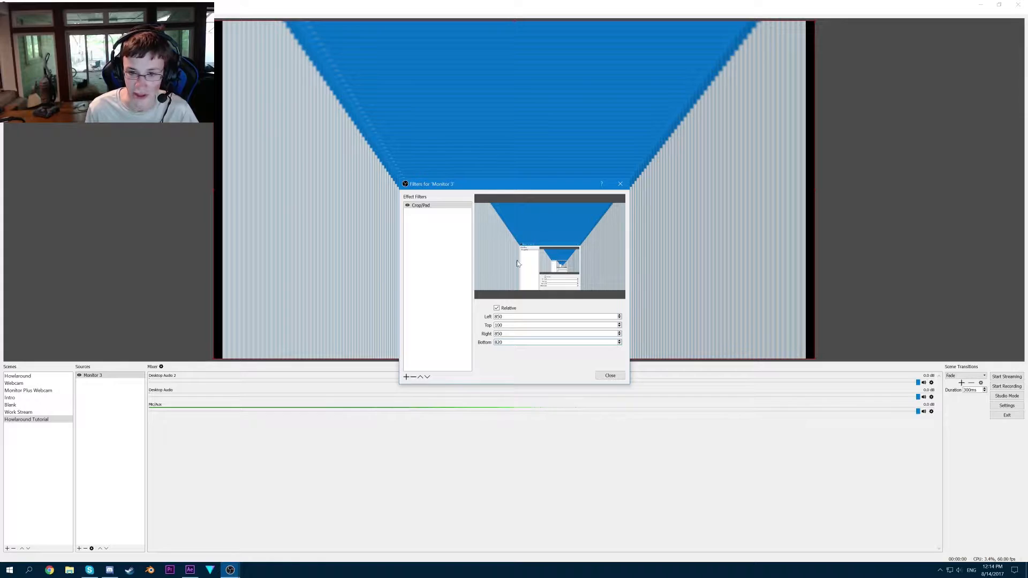
Step: Move the filters window higher over the preview and fit the cropped Monitor 3 source to the screen
drag(510, 188, 467, 136)
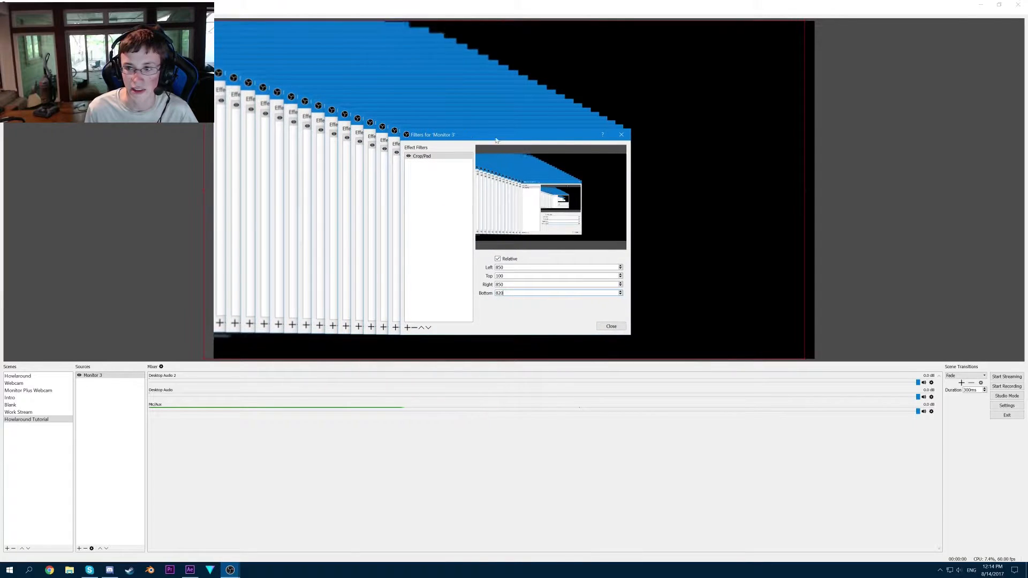
click(691, 158)
right_click(707, 159)
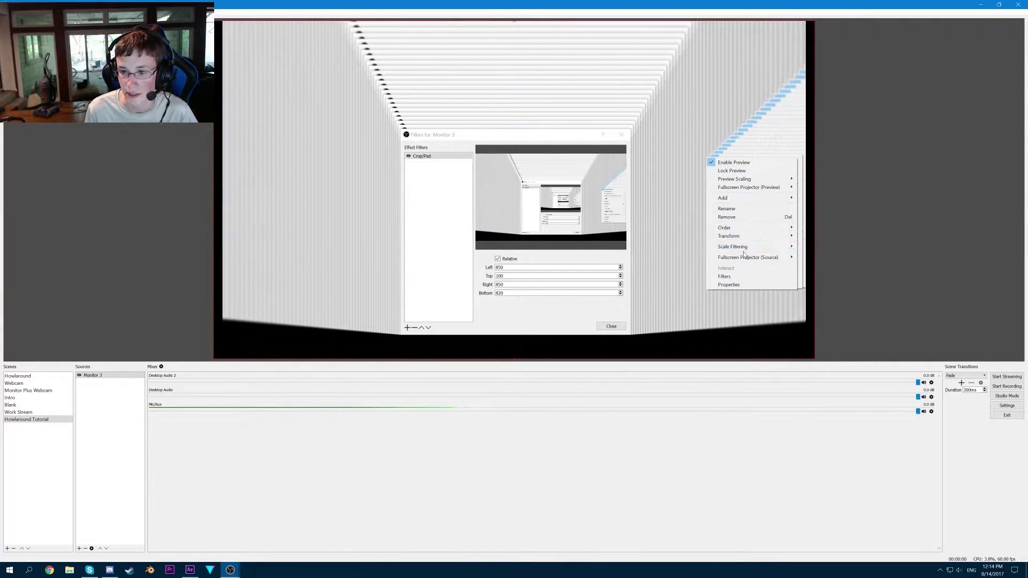
mouse_move(750, 239)
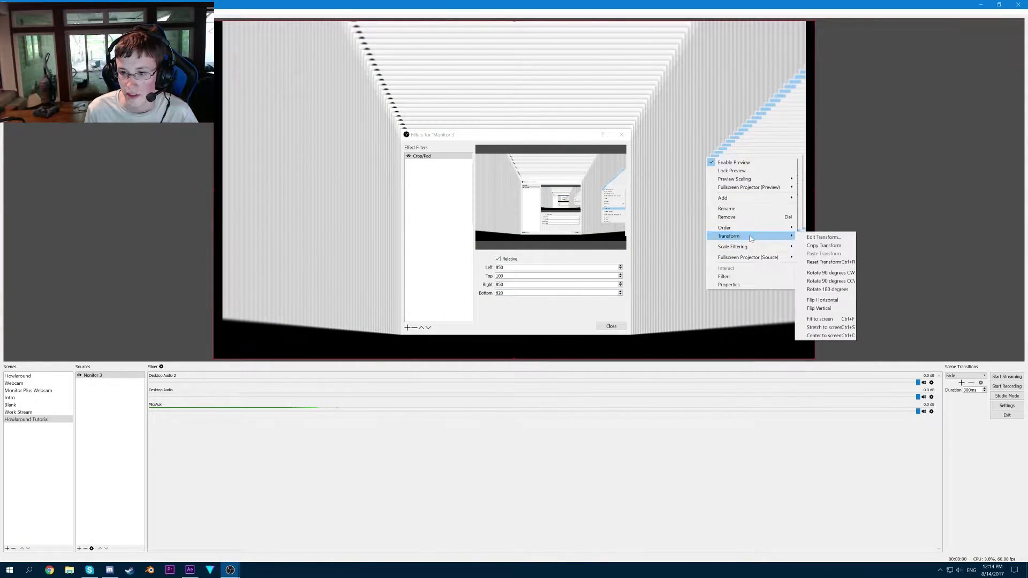
click(819, 322)
Step: Reposition the filters window over the preview to examine how the feedback tunnel responds to its movement
click(495, 137)
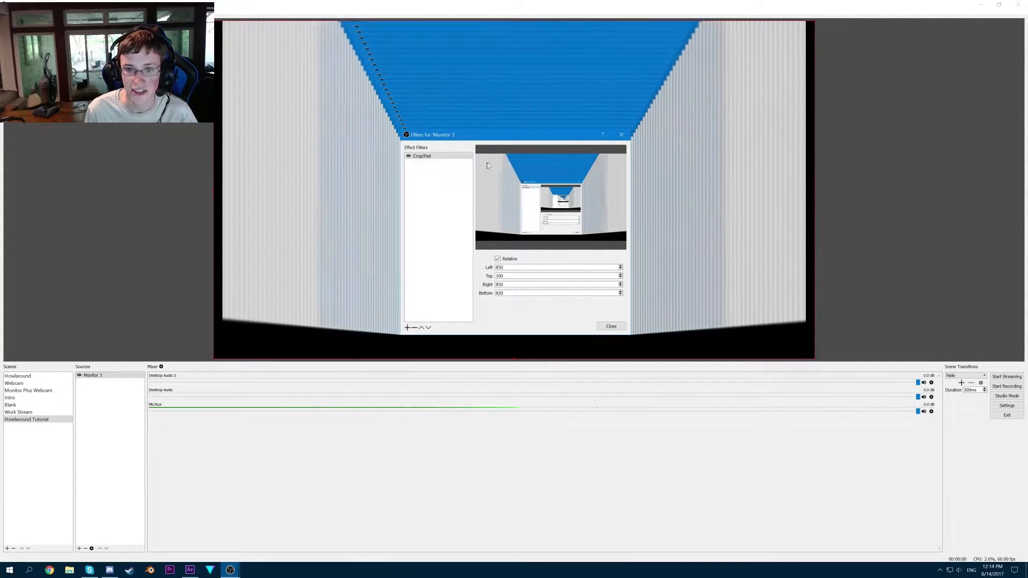
drag(495, 136, 465, 141)
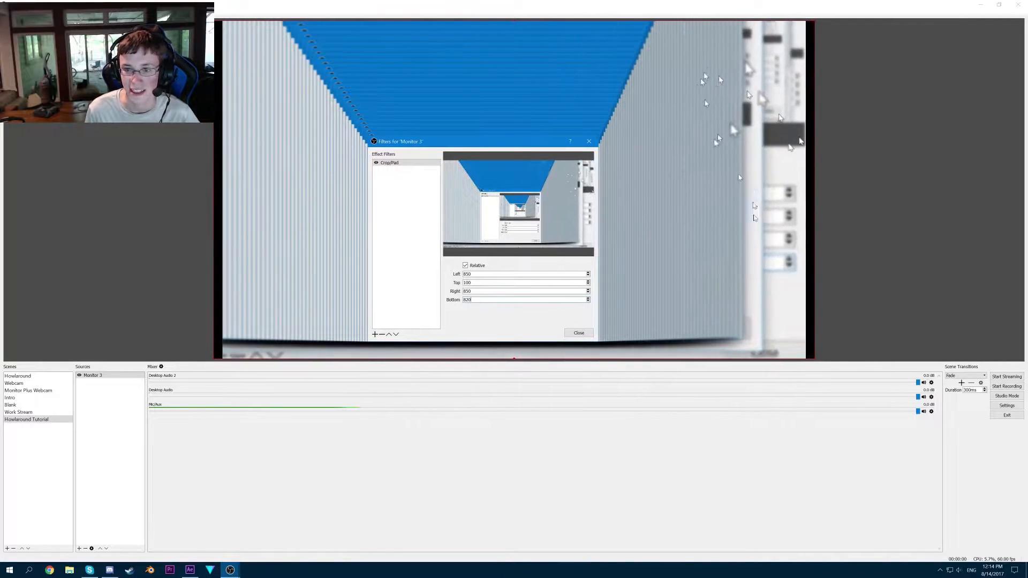
drag(455, 143, 417, 104)
Step: Add a Color Correction filter to the Monitor 3 source and set its saturation to -1.00
click(355, 296)
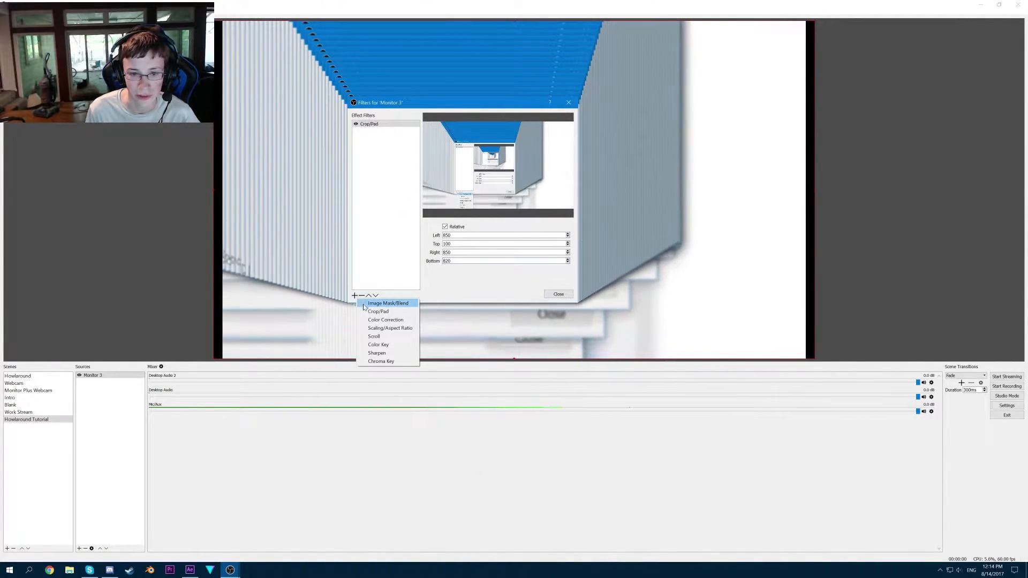
click(397, 324)
key(Return)
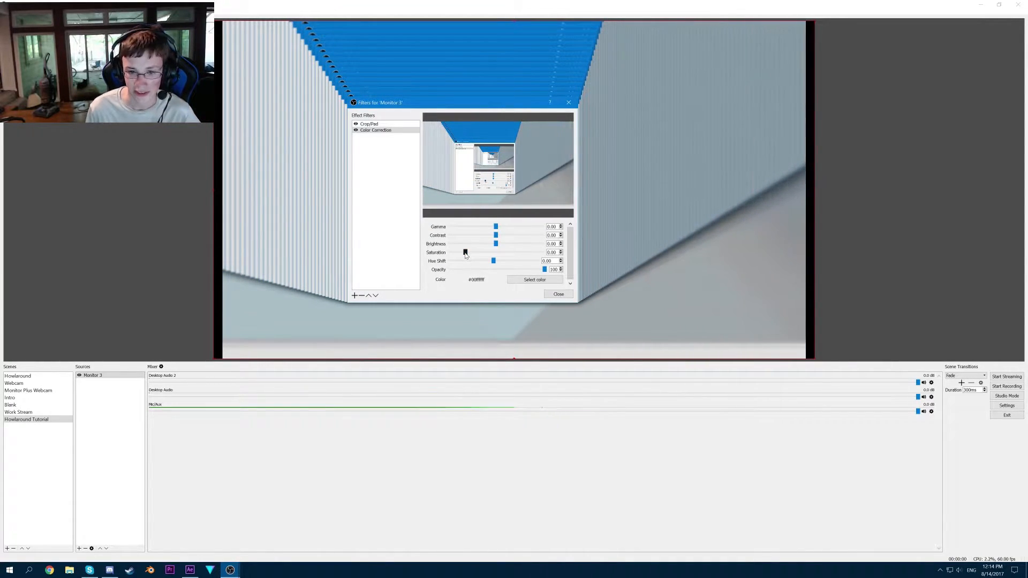
drag(465, 255, 457, 255)
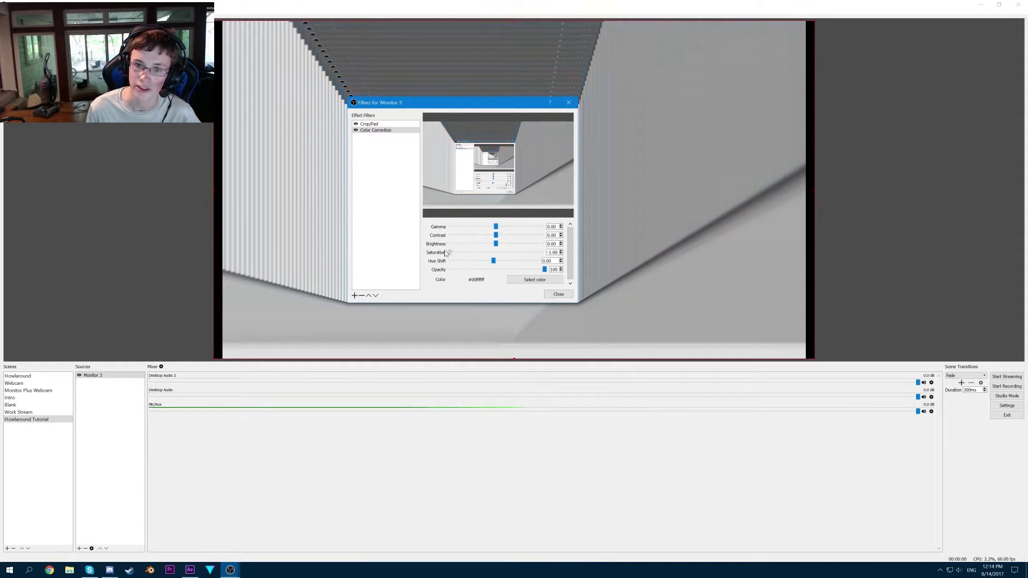
Step: Raise the Color Correction filter's contrast to about 0.99 and reposition the filters window over the preview
drag(404, 105, 446, 79)
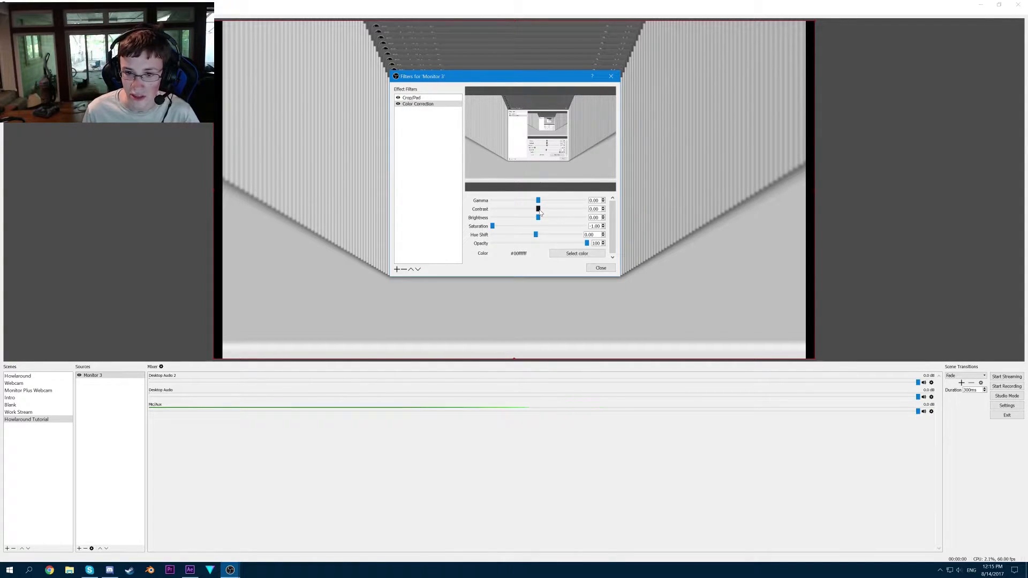
drag(540, 213, 559, 209)
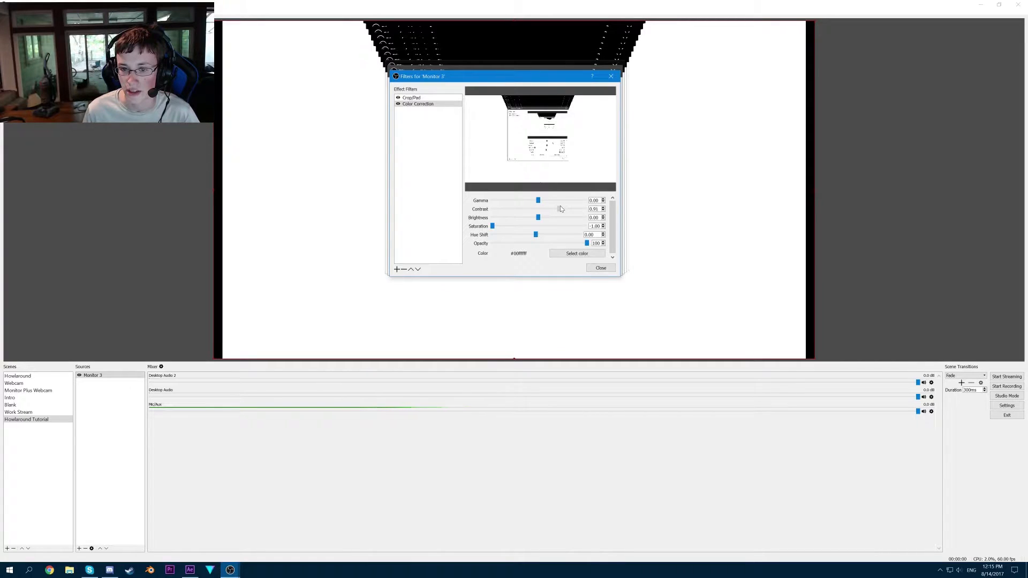
drag(542, 78, 557, 96)
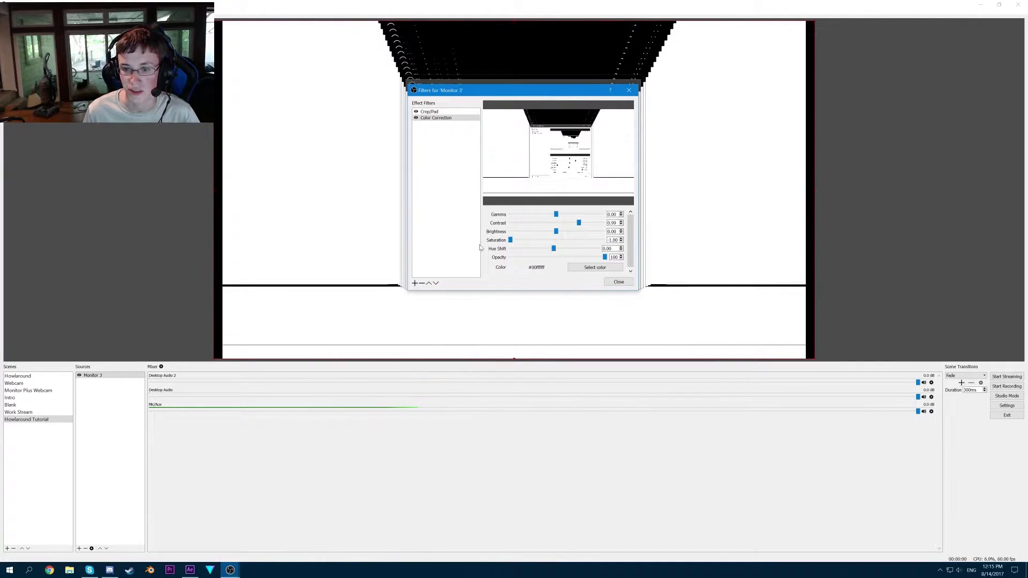
Step: Close the Monitor 3 filters and toggle the source's visibility to clear the feedback from the preview
click(416, 284)
click(516, 254)
click(618, 281)
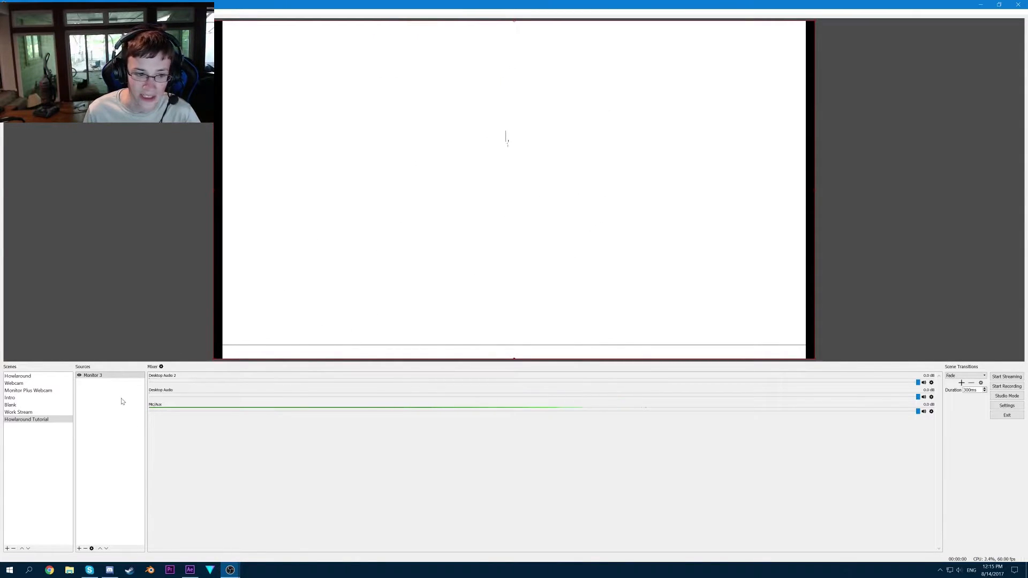
click(80, 377)
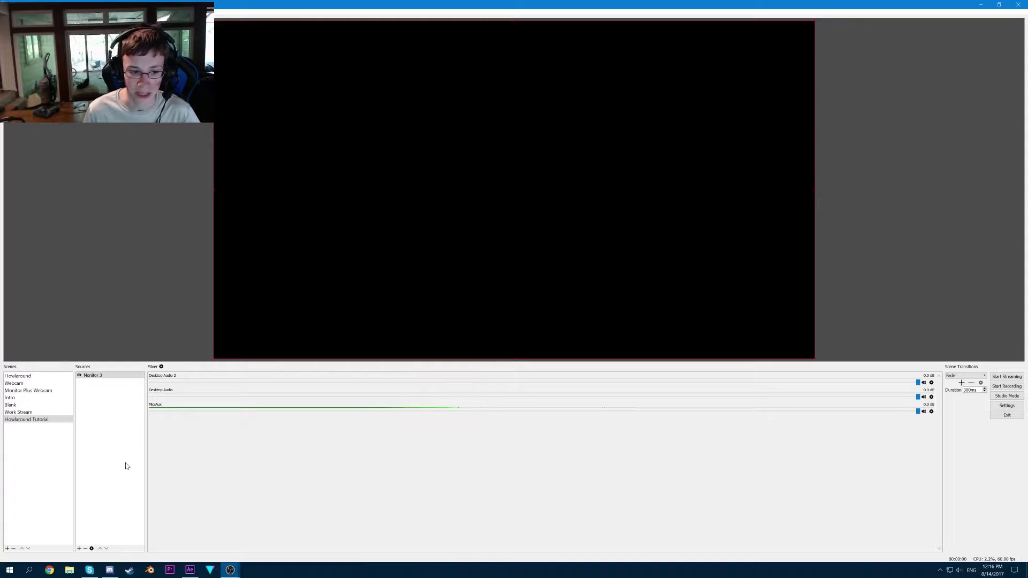
Step: Switch to After Effects and create a new composition with a black background and a duration of 0:00:38:10
click(192, 570)
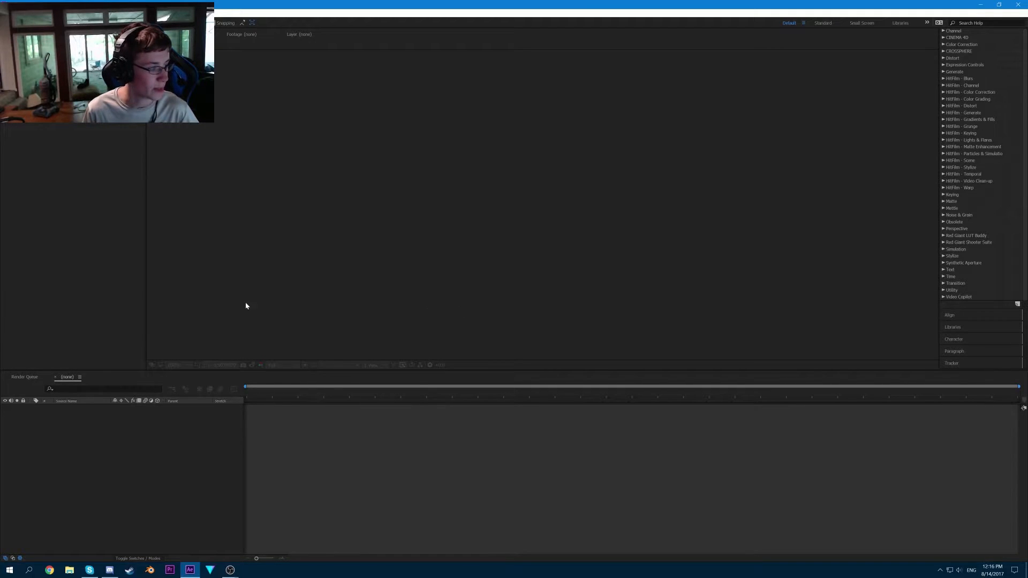
click(132, 189)
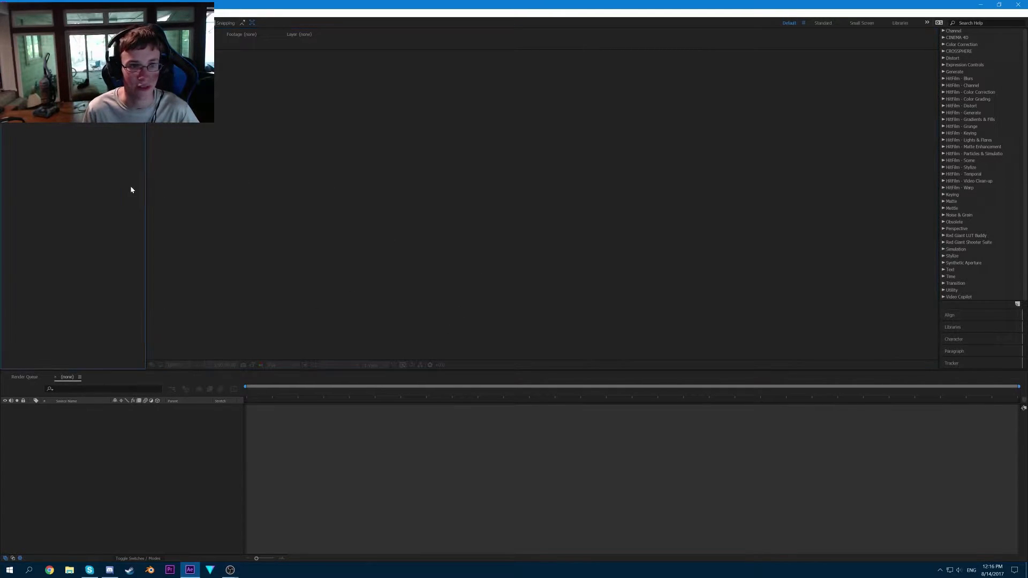
click(227, 512)
click(406, 163)
click(96, 177)
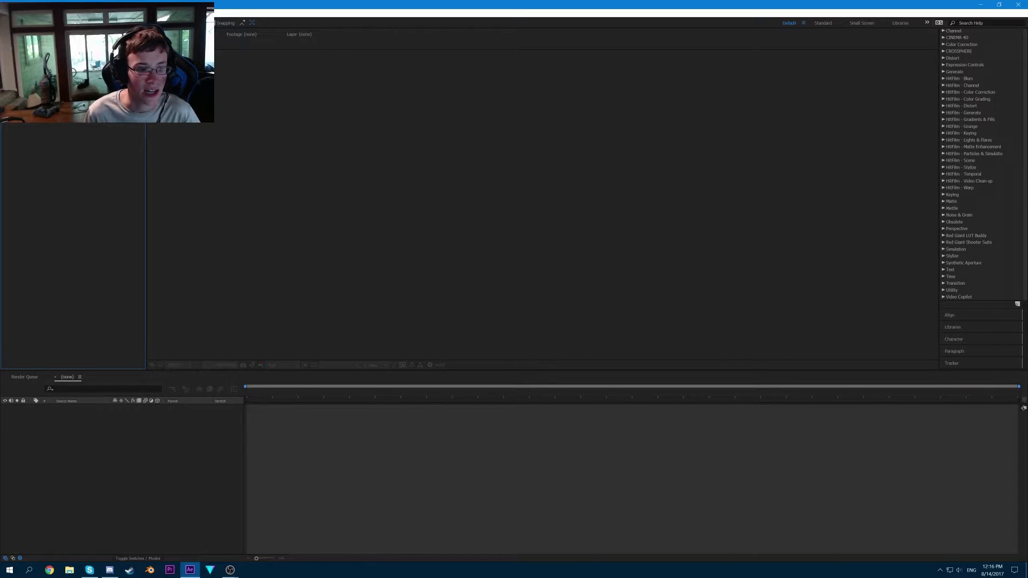
click(146, 454)
click(76, 13)
mouse_move(47, 13)
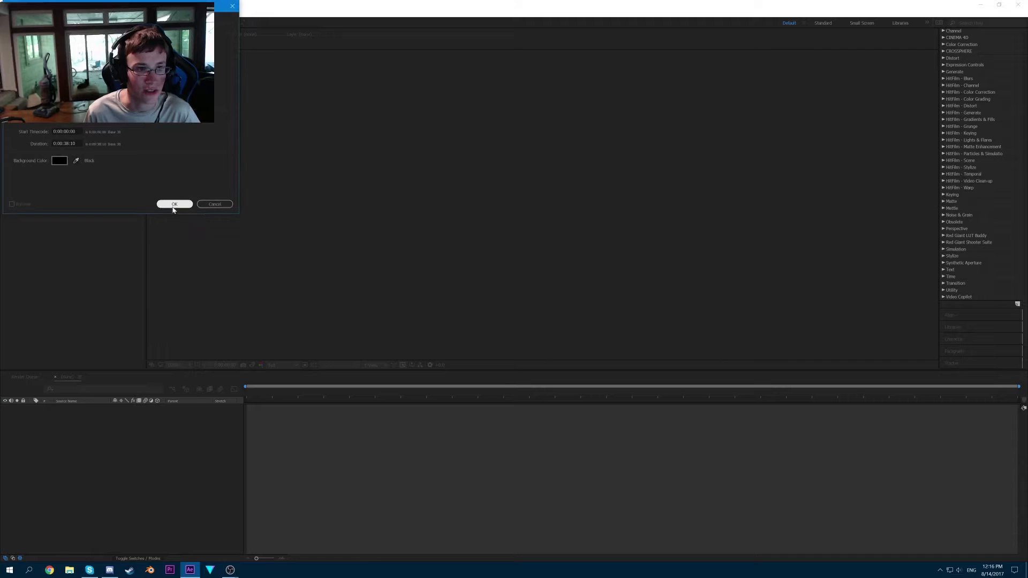
click(174, 205)
click(88, 12)
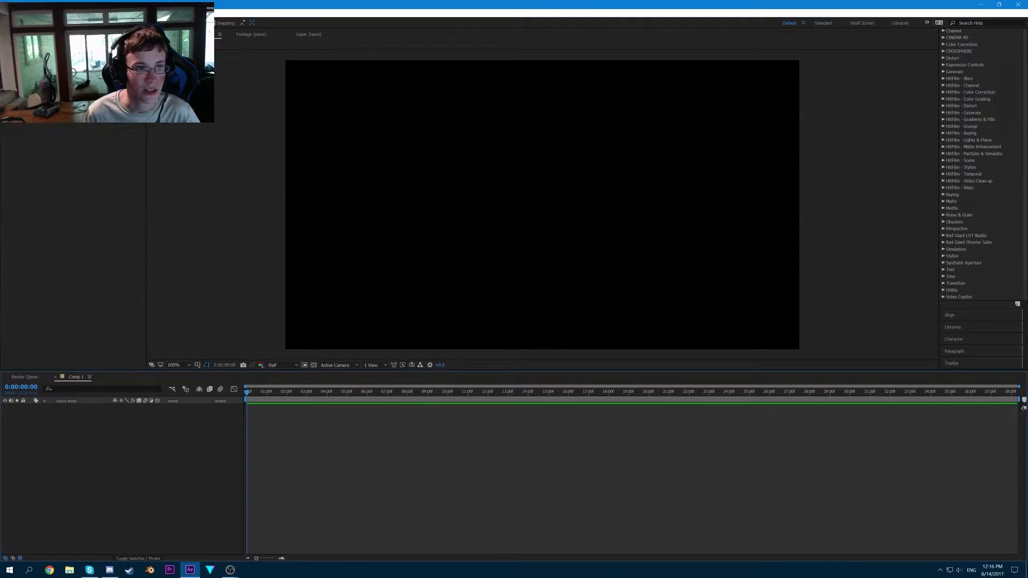
Step: Add a full-frame black solid layer to the composition
mouse_move(89, 22)
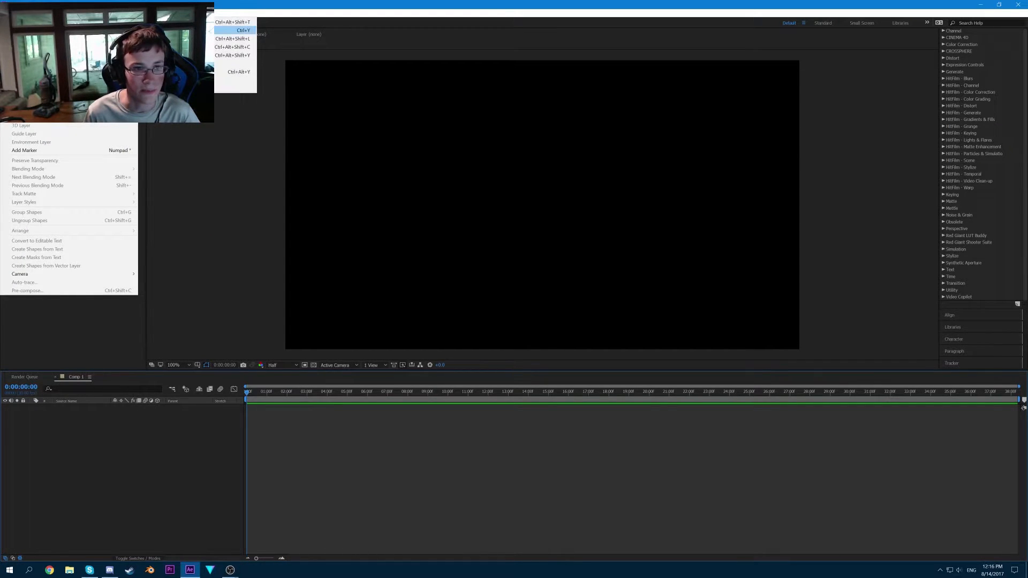
click(177, 31)
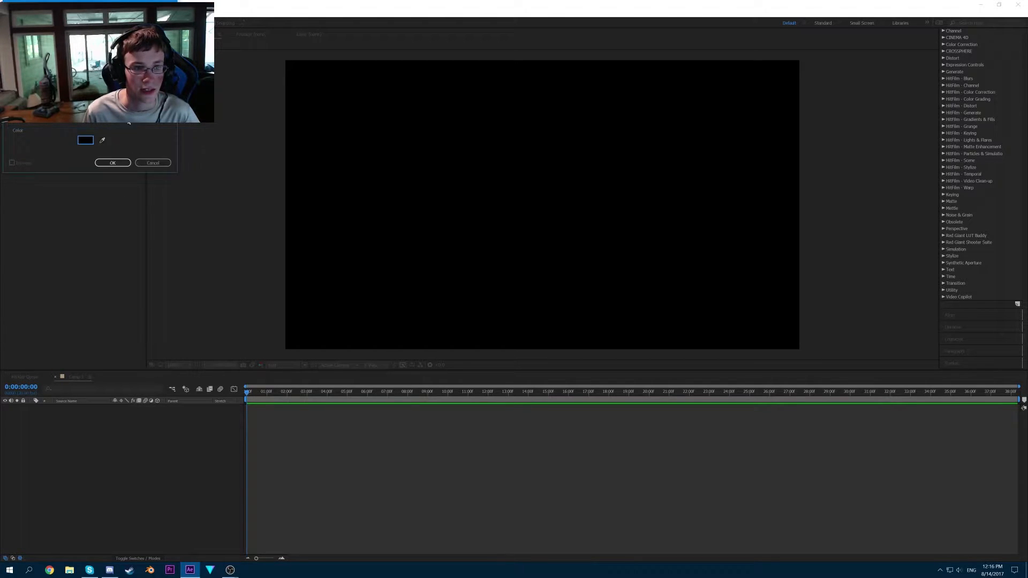
click(100, 162)
Step: Find the Noise & Grain Fractal Noise effect and apply it to the black solid layer
scroll(964, 91, up, 5)
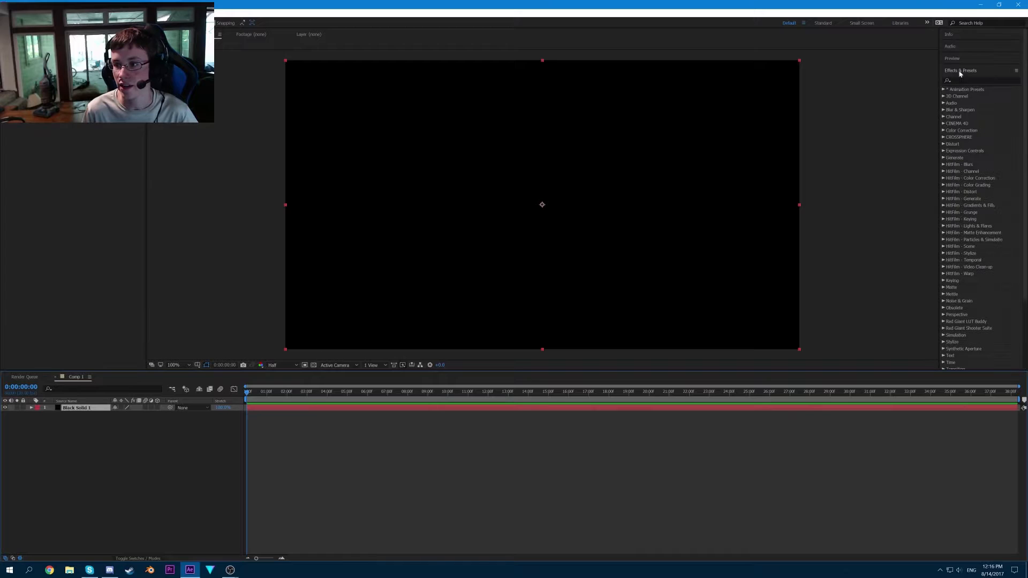
click(963, 77)
text(frac)
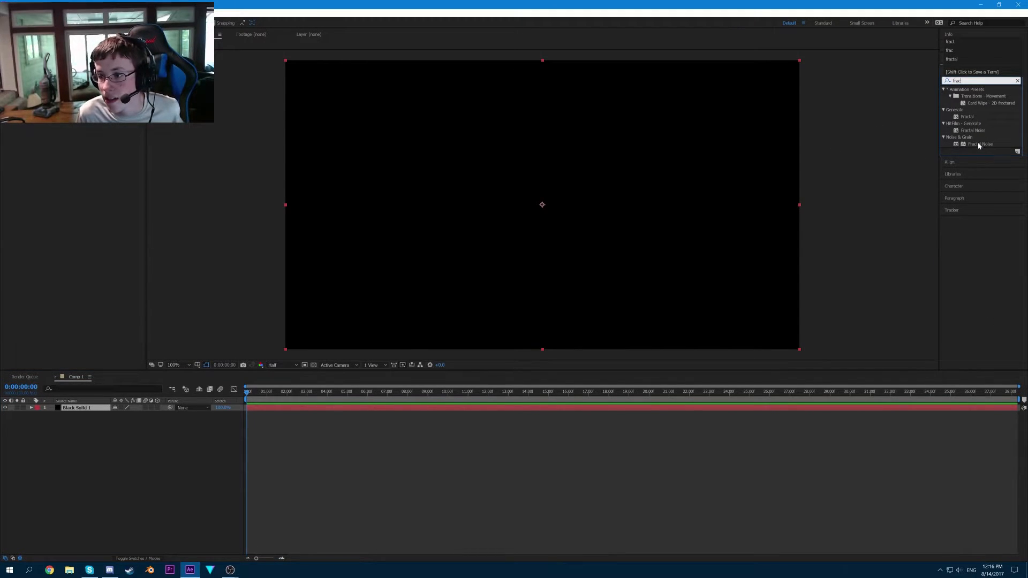
drag(980, 144, 354, 409)
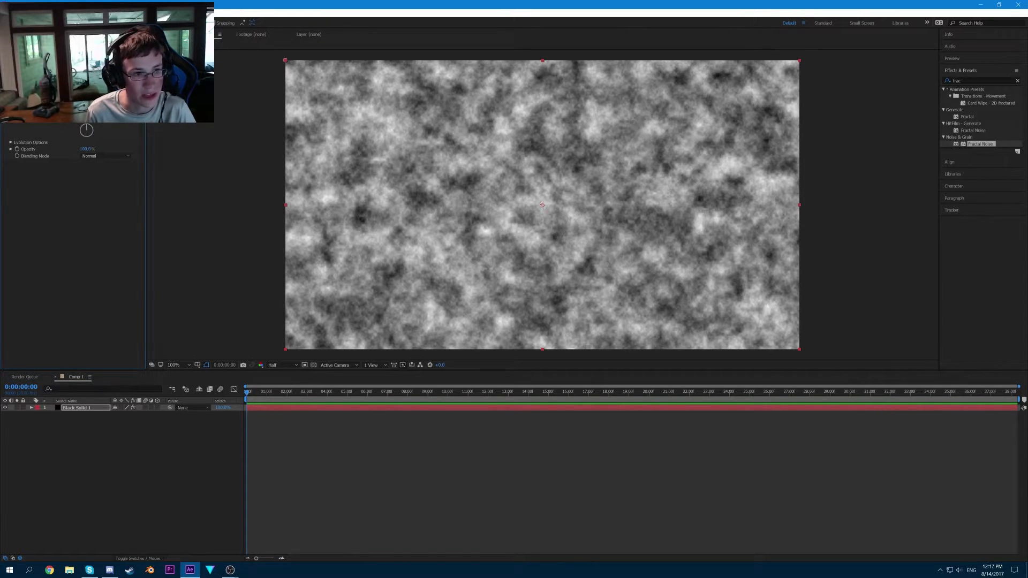
Step: Raise the Fractal Noise contrast strongly and lower its brightness until only scattered white specks remain on black
drag(86, 83, 315, 85)
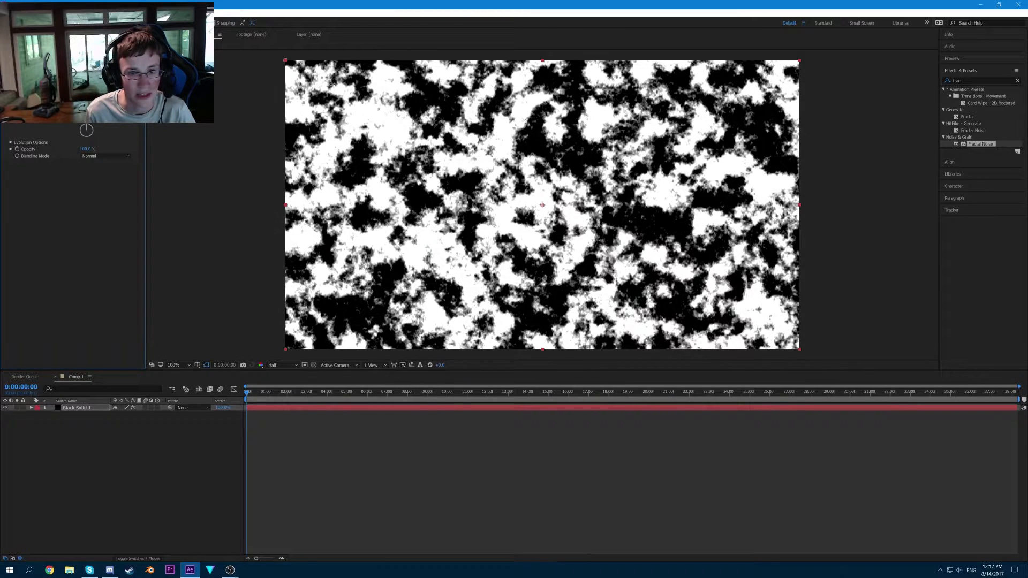
drag(87, 83, 41, 84)
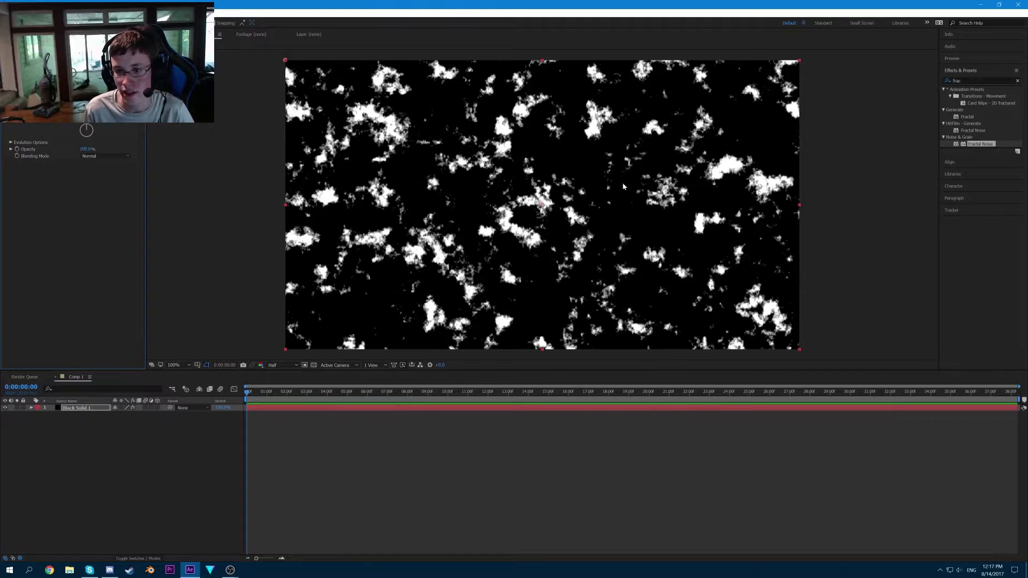
drag(85, 81, 115, 82)
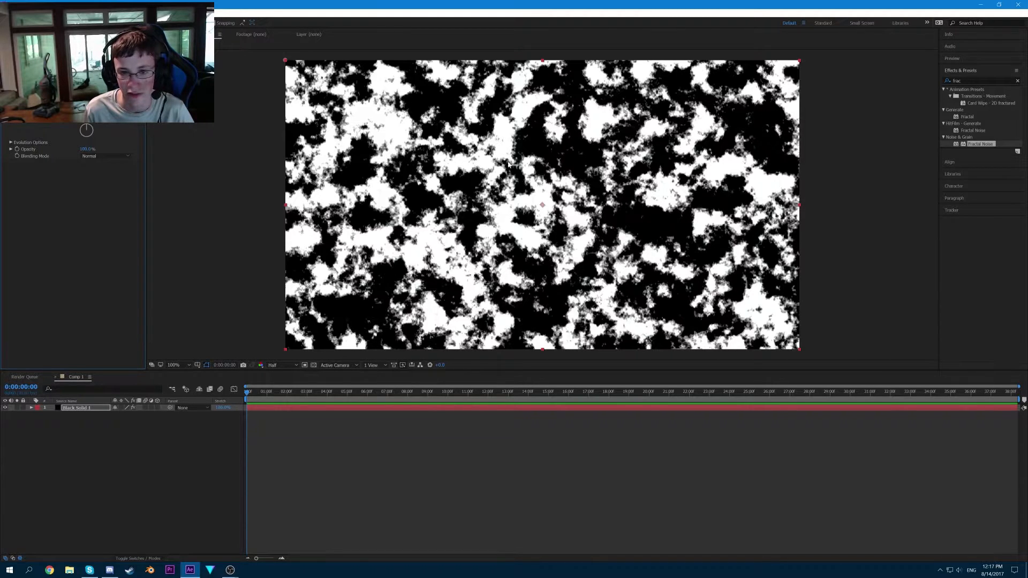
drag(85, 81, 55, 82)
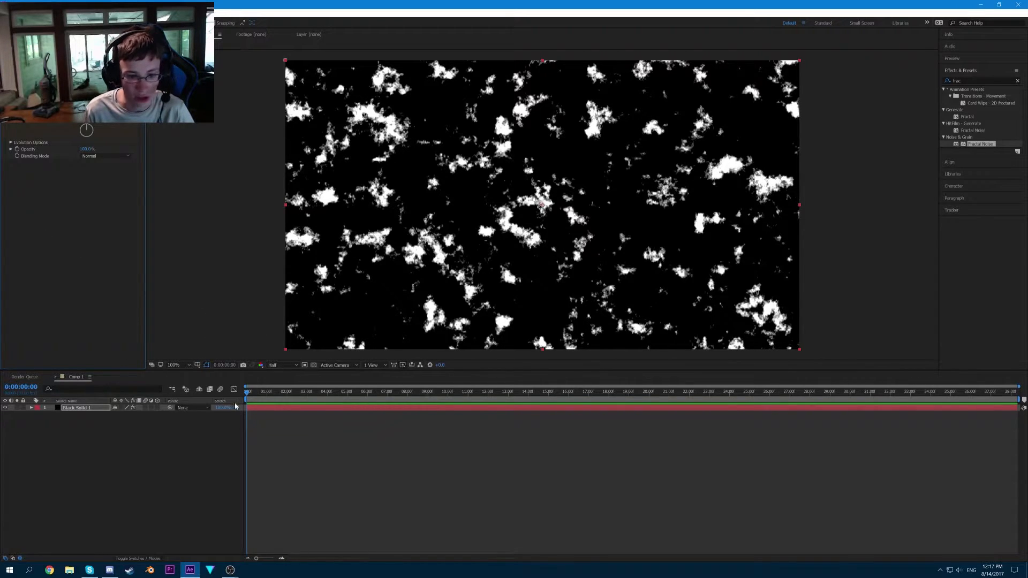
Step: Animate the Fractal Noise evolution by increasing it at the composition's end, 0:00:38:09, and scrub the timeline to check the motion
click(657, 390)
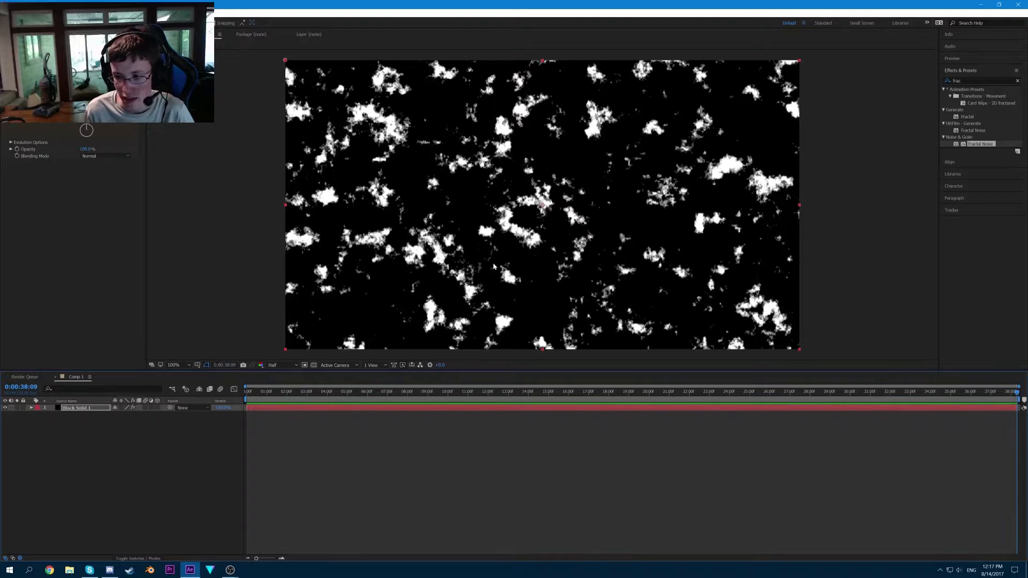
drag(84, 119, 108, 119)
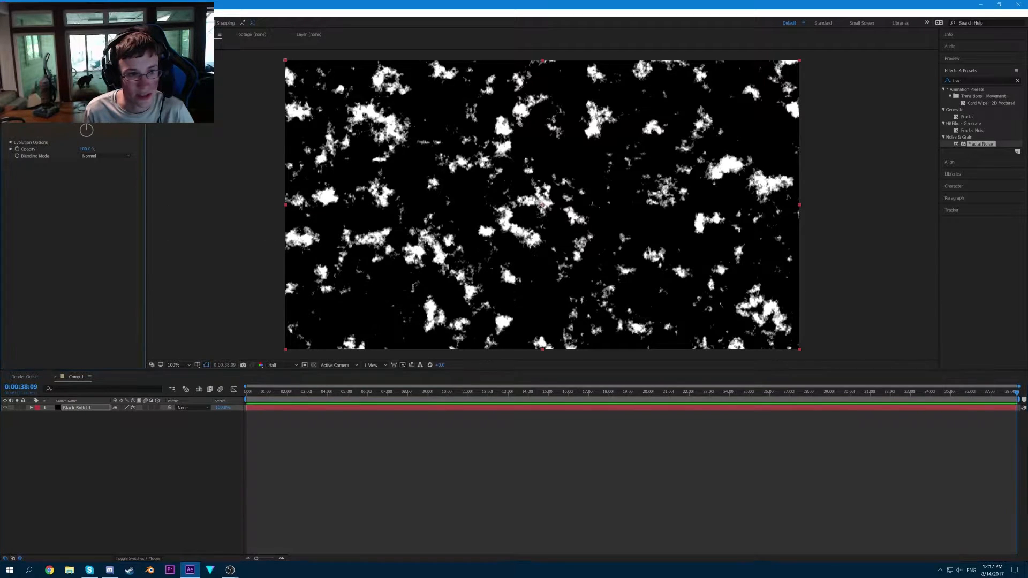
drag(395, 398, 511, 369)
Step: Add a new full-frame solid layer coloured bright green
click(73, 13)
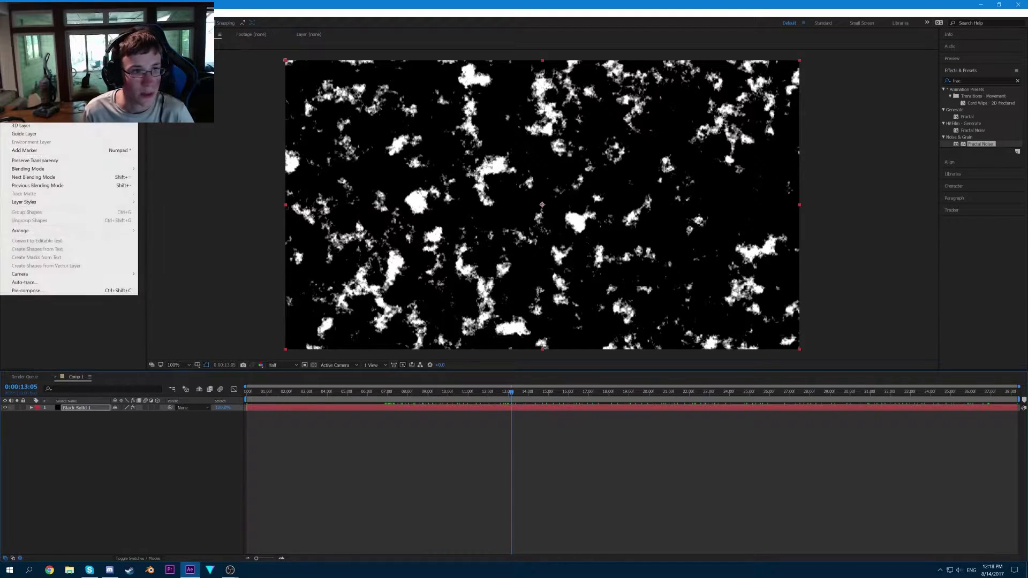
mouse_move(69, 22)
click(198, 31)
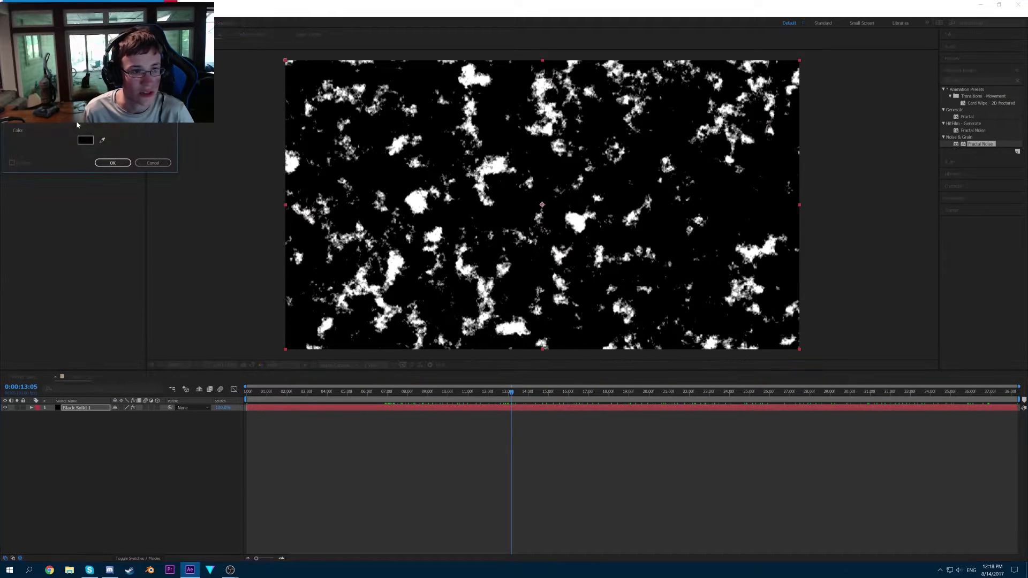
key(Return)
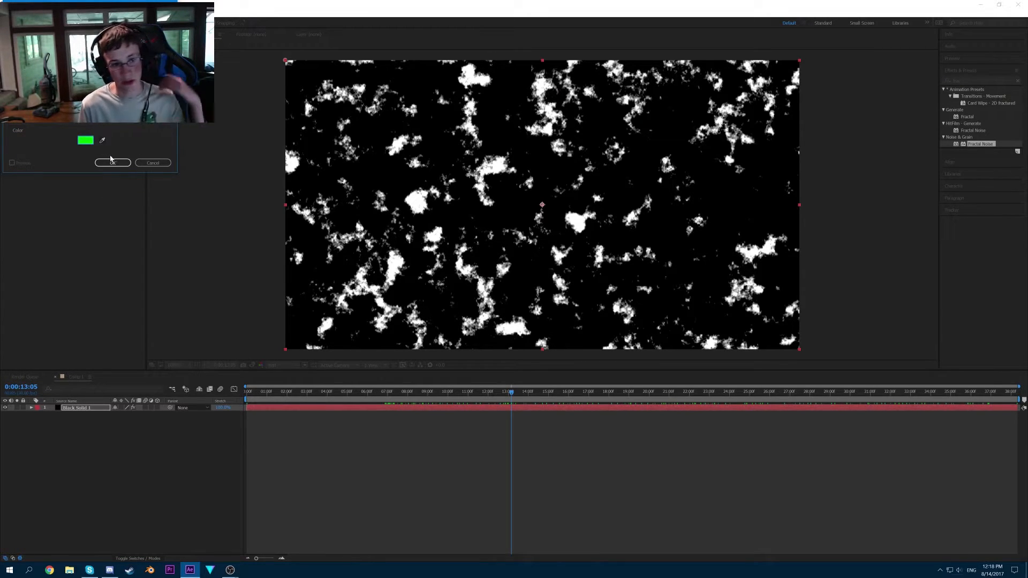
click(112, 162)
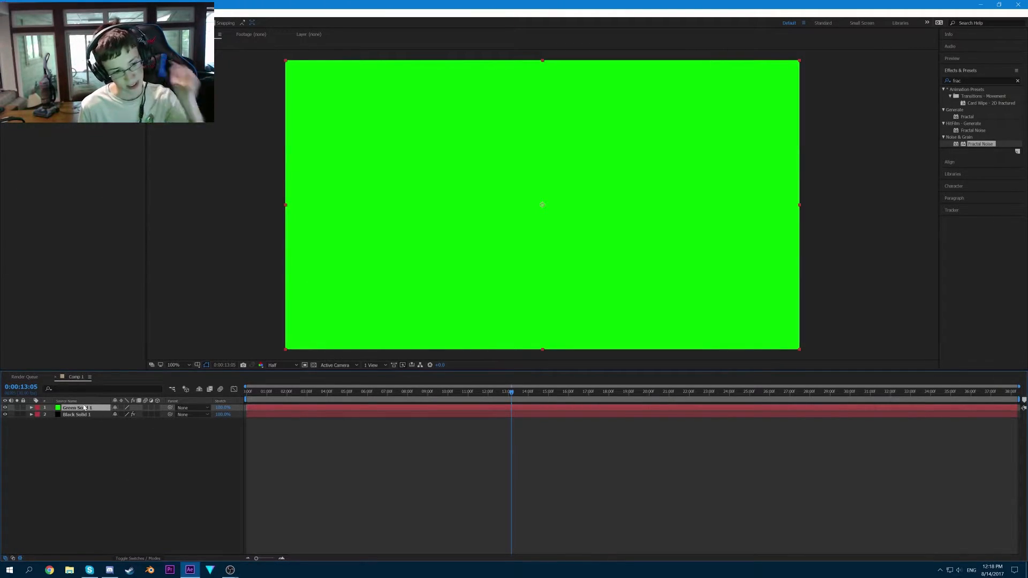
Step: Place the green solid beneath the noise layer, set the noise layer's blending mode to Screen and scrub the timeline to check it
drag(88, 411, 87, 425)
click(83, 410)
right_click(81, 410)
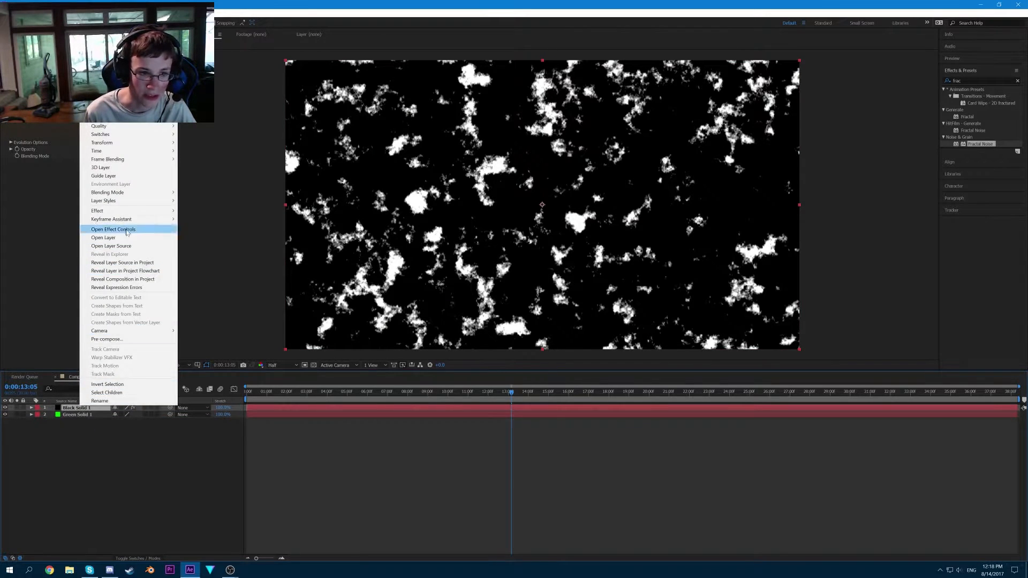
mouse_move(130, 197)
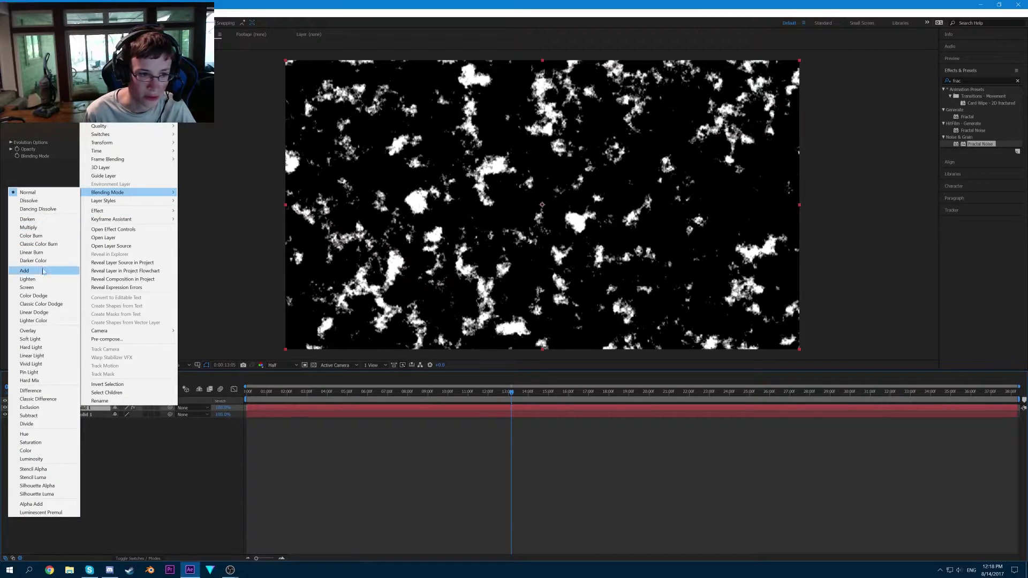
click(37, 289)
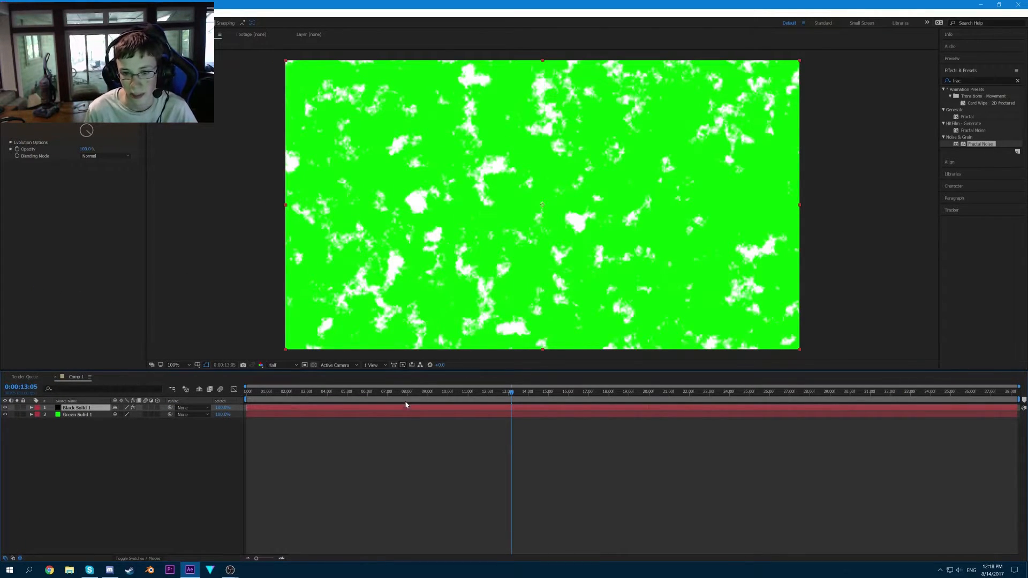
drag(455, 388, 809, 353)
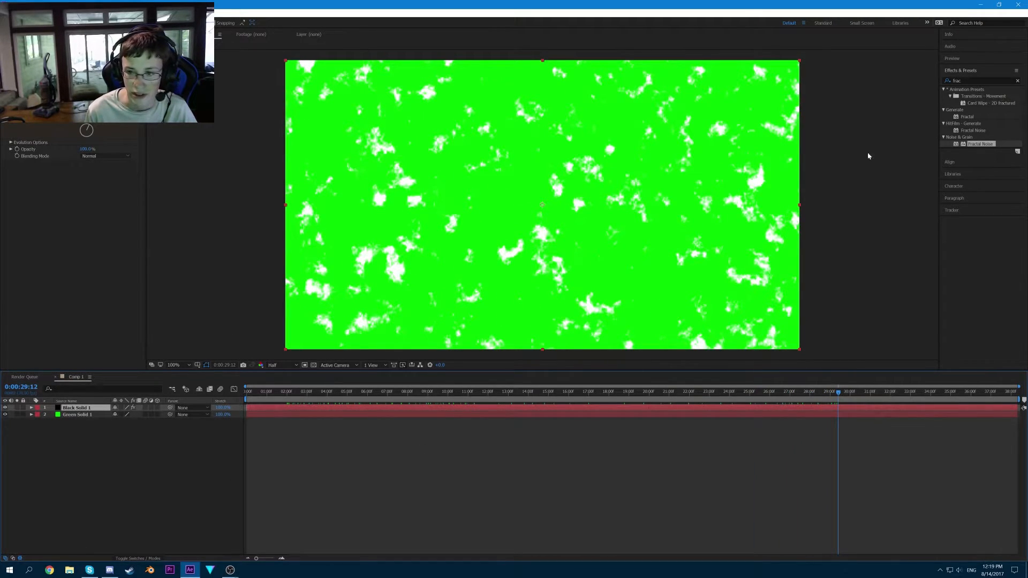
Step: Close After Effects without saving the project, return to OBS and toggle Monitor 3's visibility to clear the feedback
click(1018, 4)
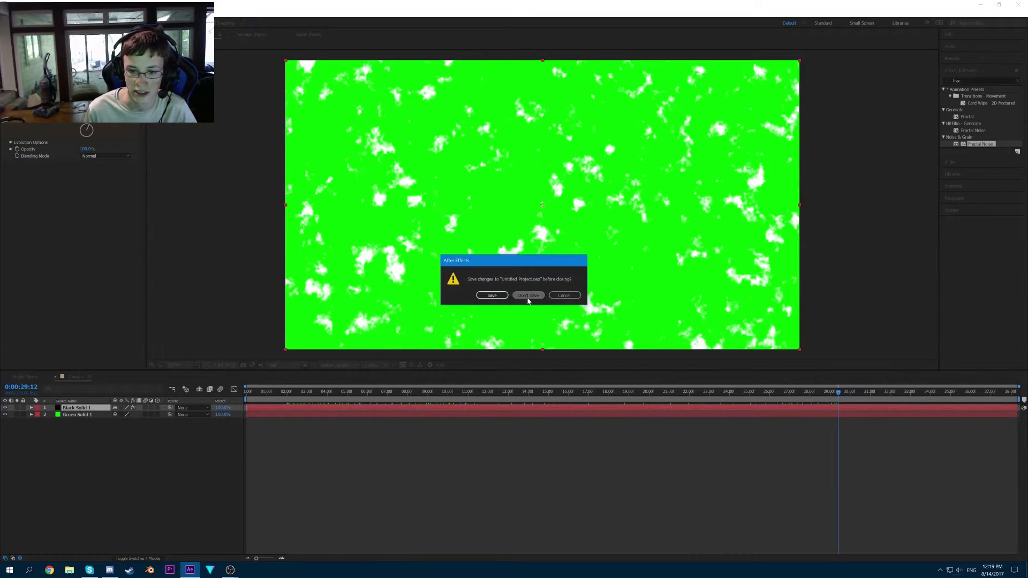
click(528, 298)
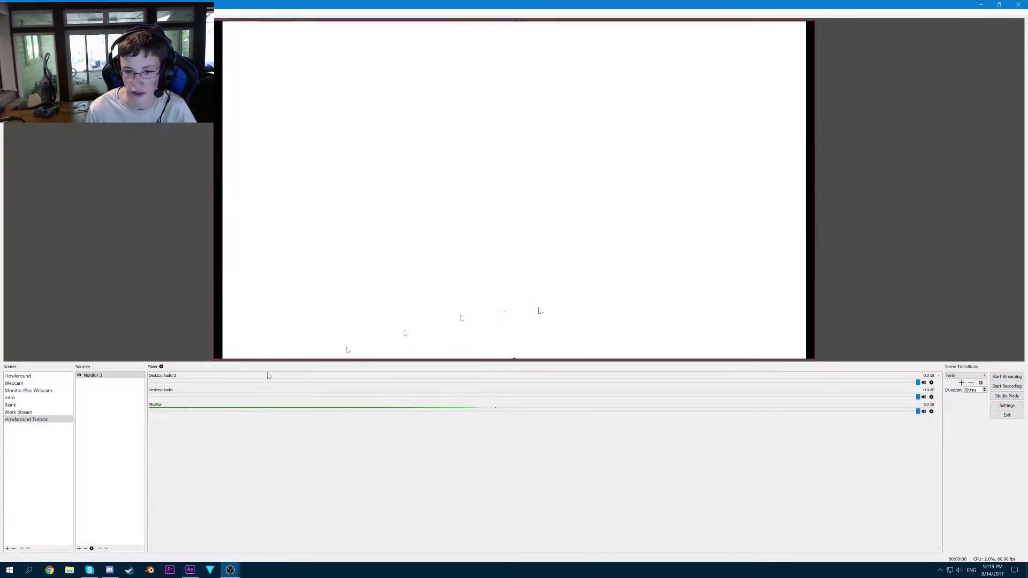
click(79, 376)
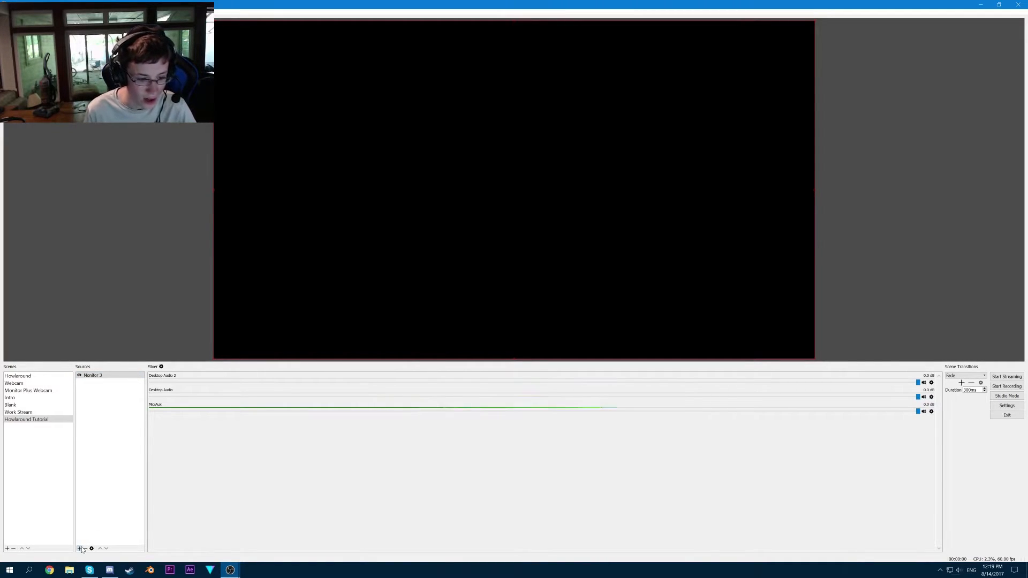
Step: Add the existing Media Source 1 as a visible media source in the Howlaround Tutorial scene
click(80, 549)
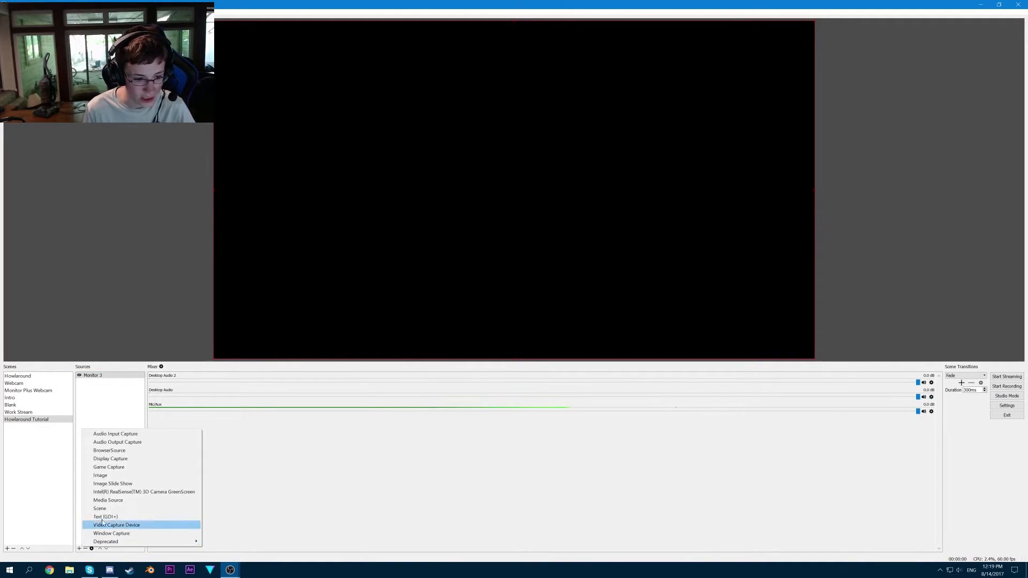
click(149, 500)
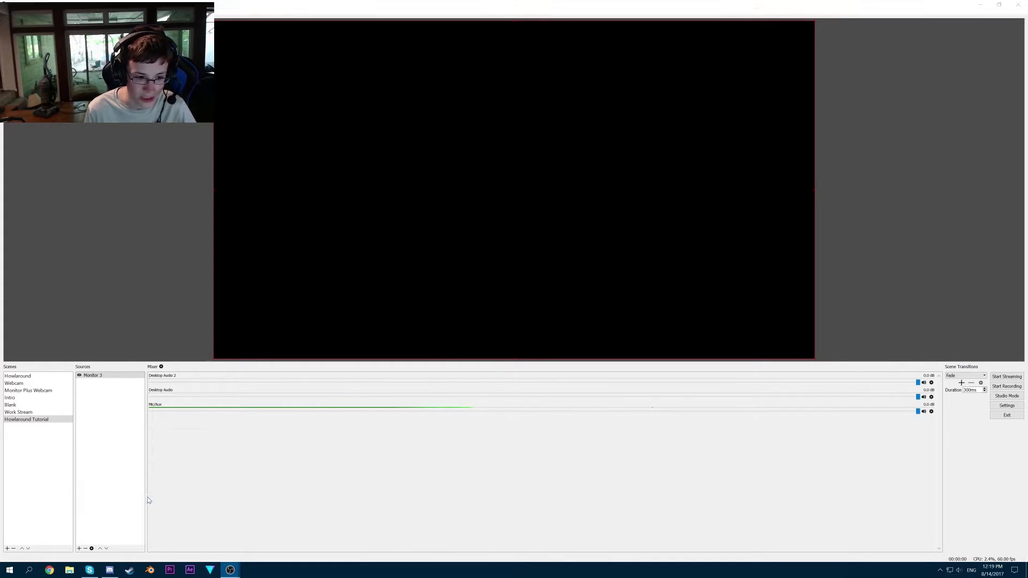
click(489, 287)
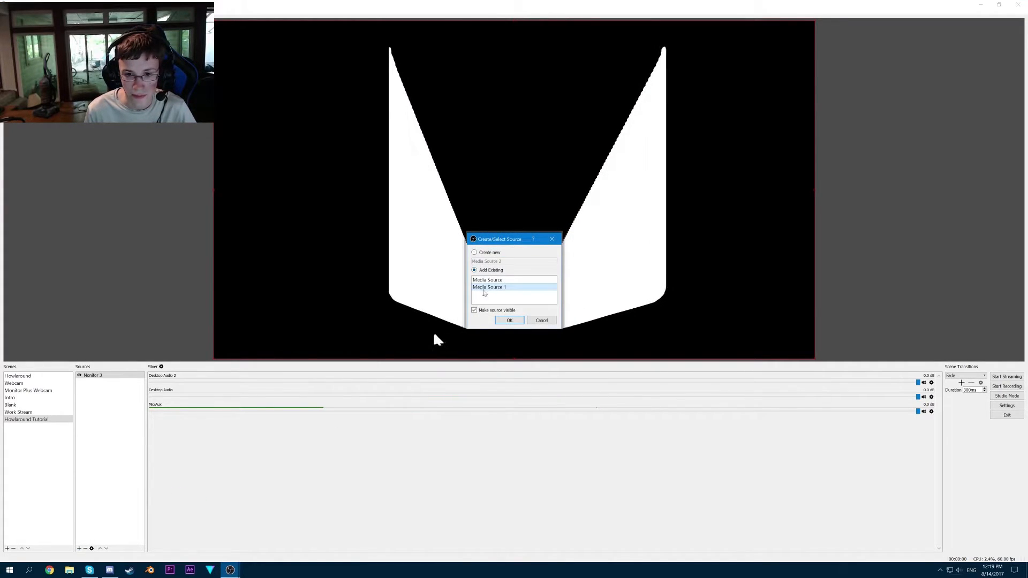
click(509, 320)
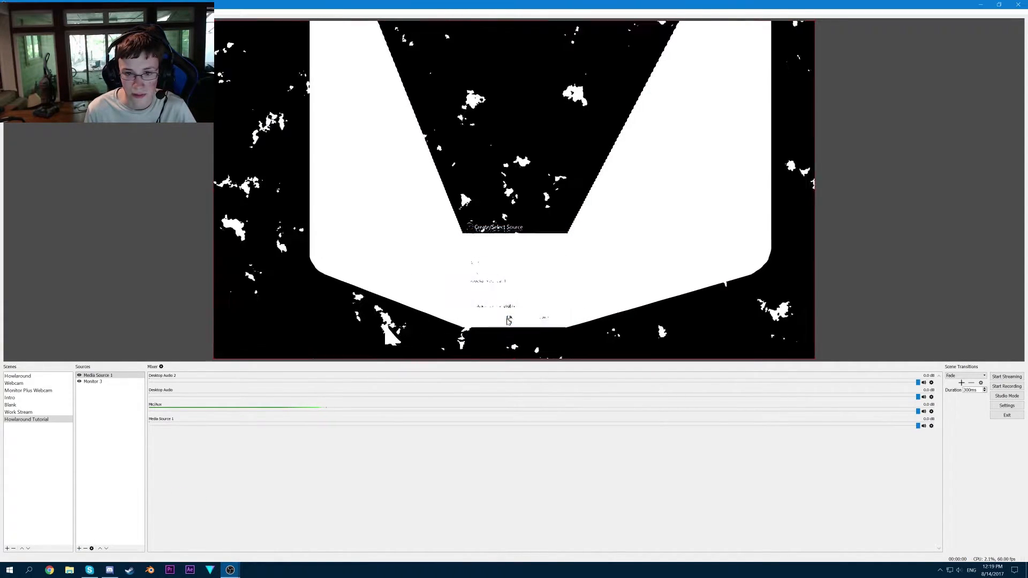
Step: Review the local file, loop and playback options in the properties of Media Source 1
right_click(91, 375)
click(112, 478)
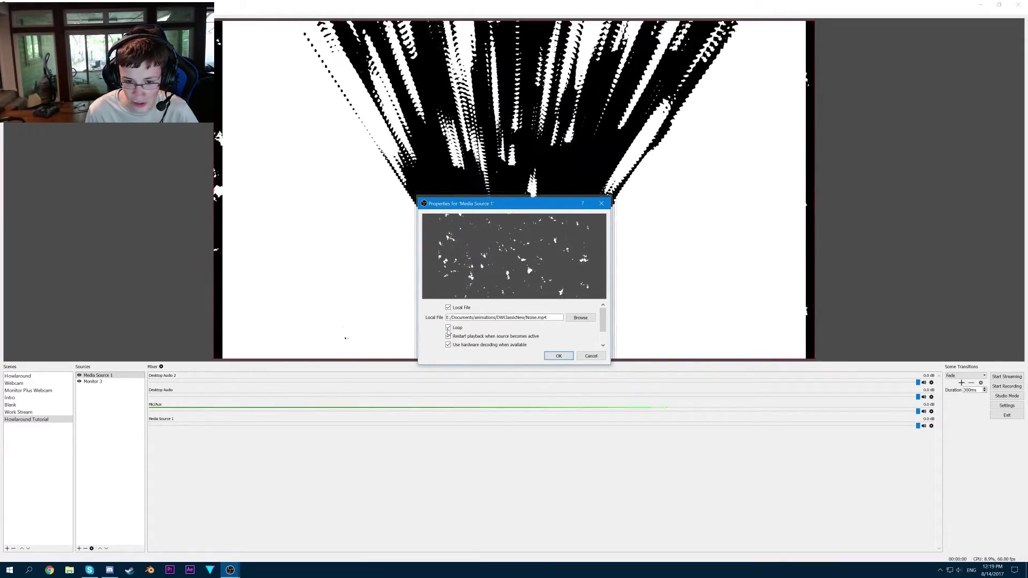
click(558, 355)
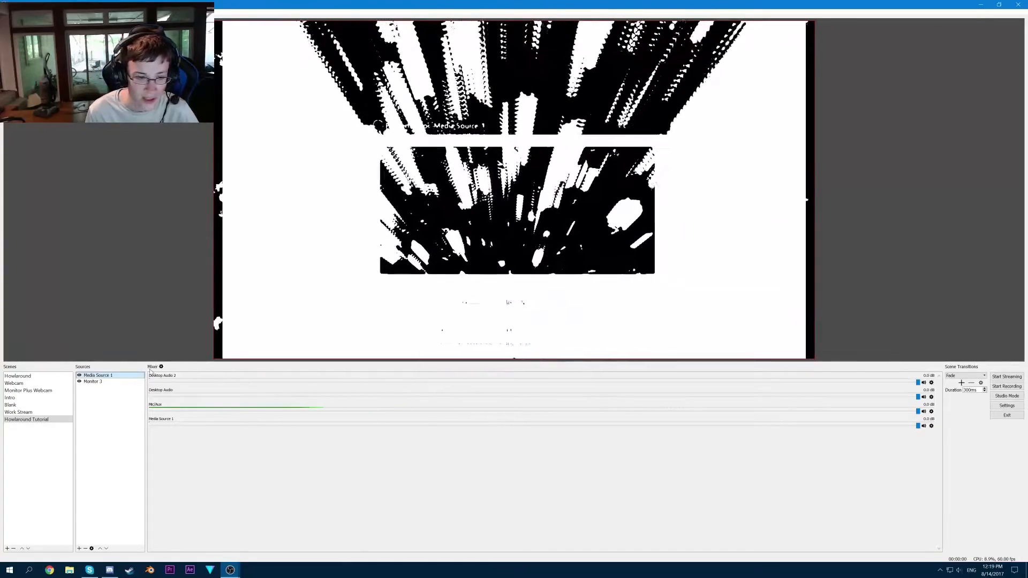
Step: Examine the Chroma Key and Color Correction filter settings of Media Source 1
right_click(114, 376)
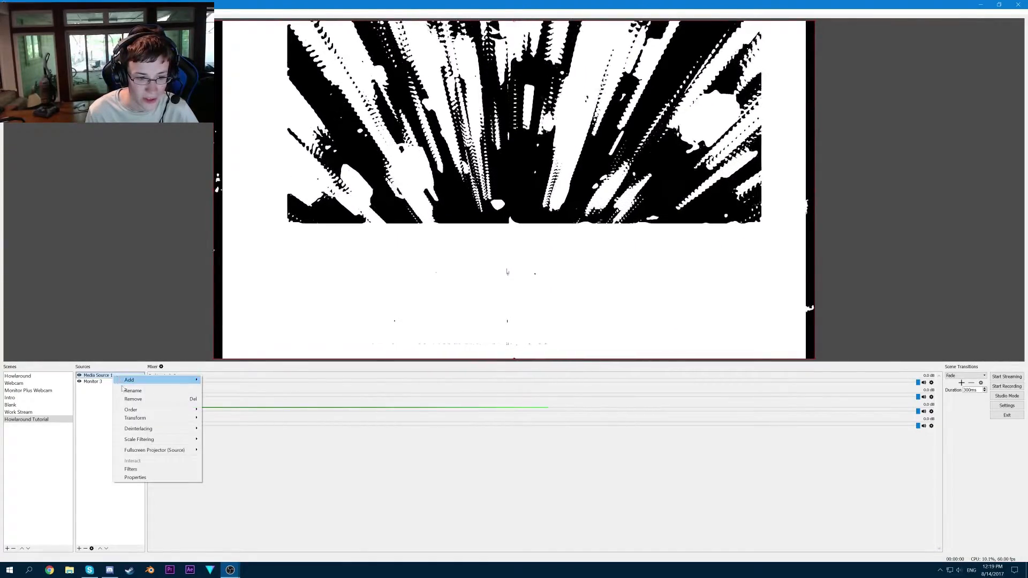
click(131, 469)
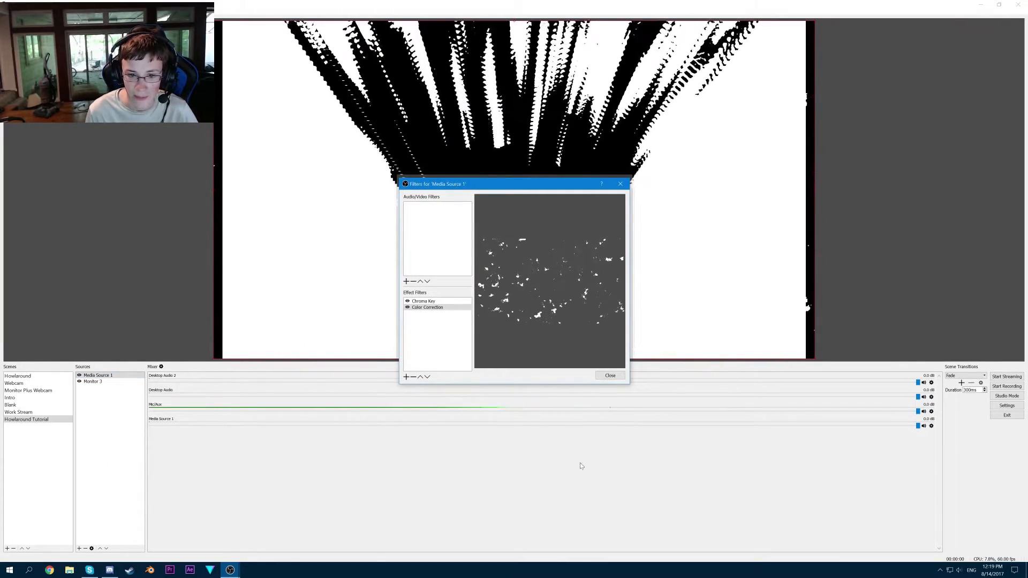
click(425, 302)
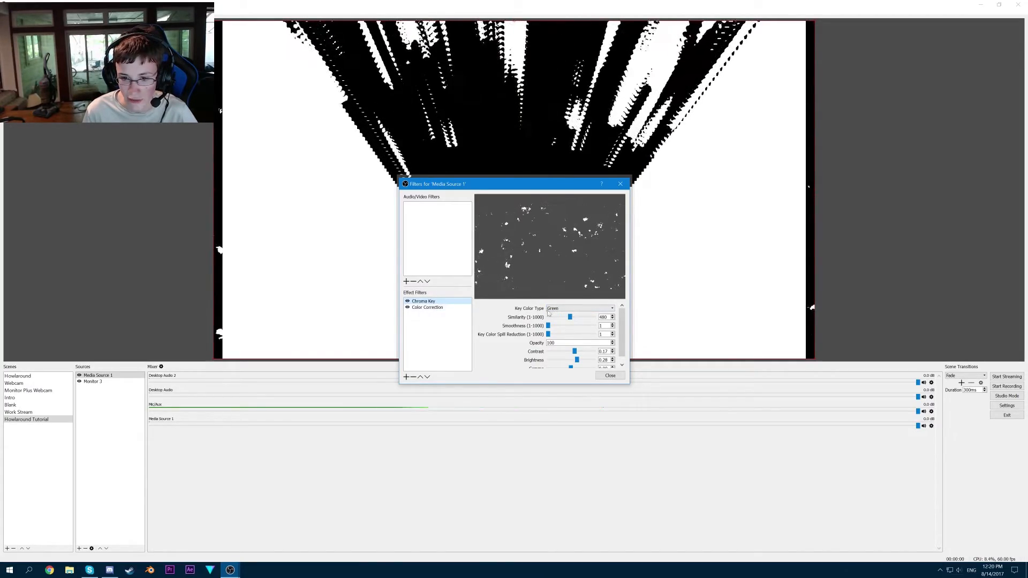
click(431, 306)
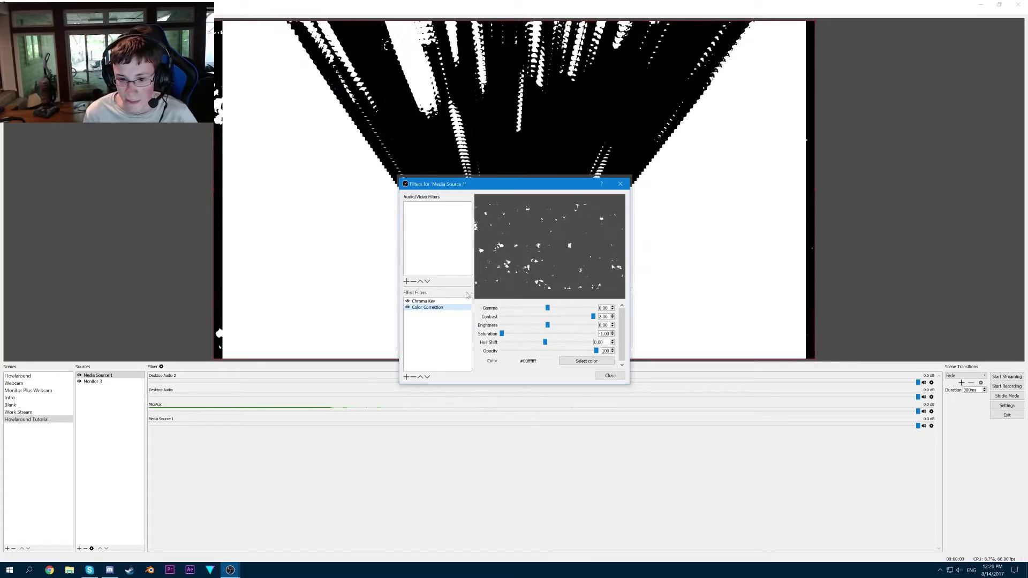
click(426, 301)
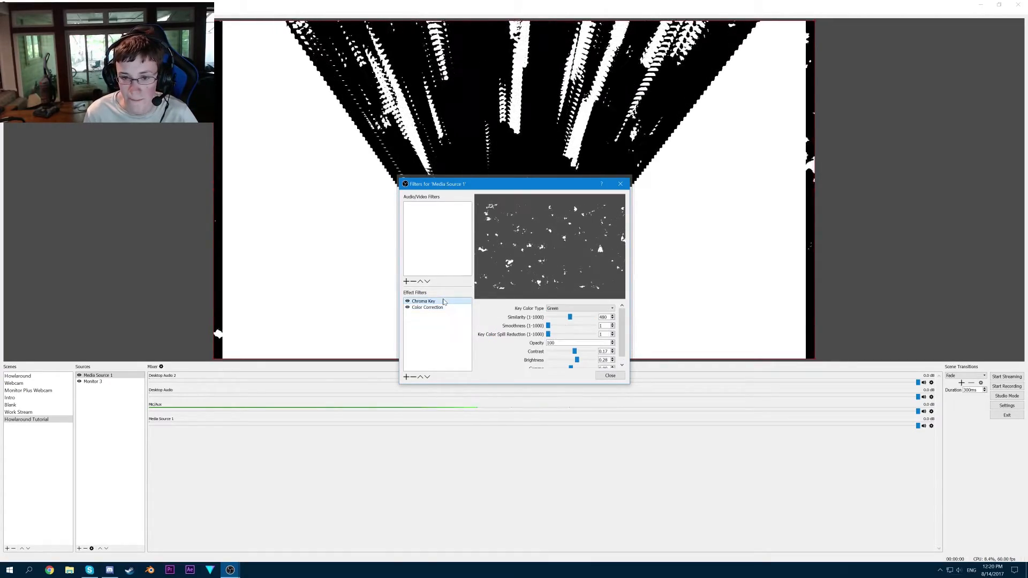
click(614, 376)
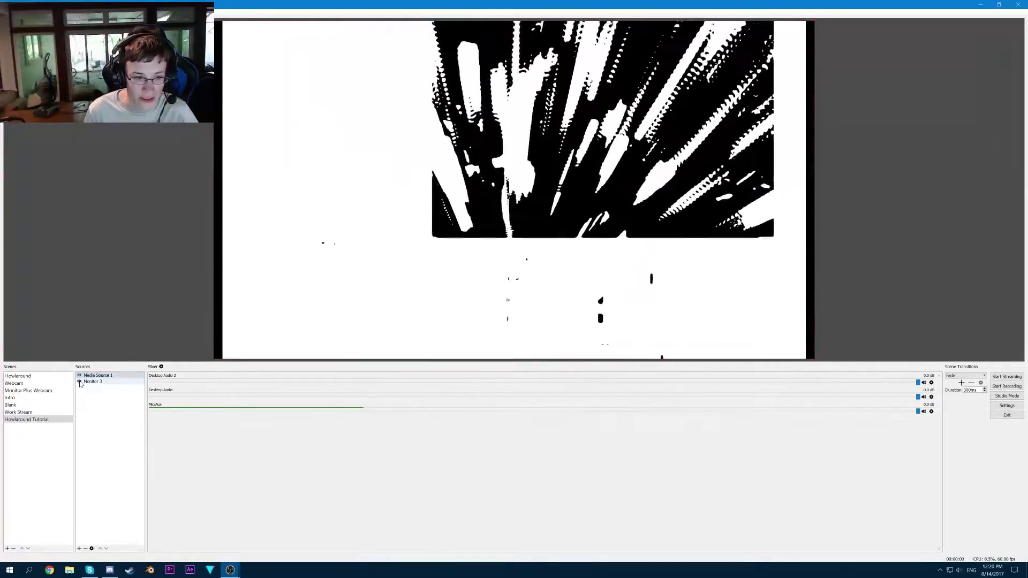
Step: Hide and re-show Monitor 3 and Media Source 1 to restart the feedback from a black image
click(80, 381)
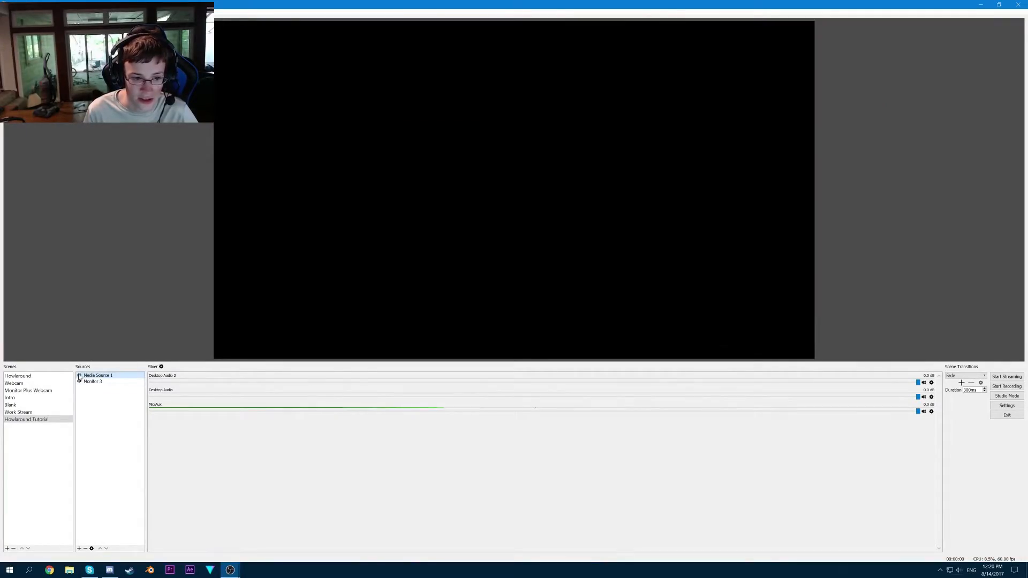
click(79, 376)
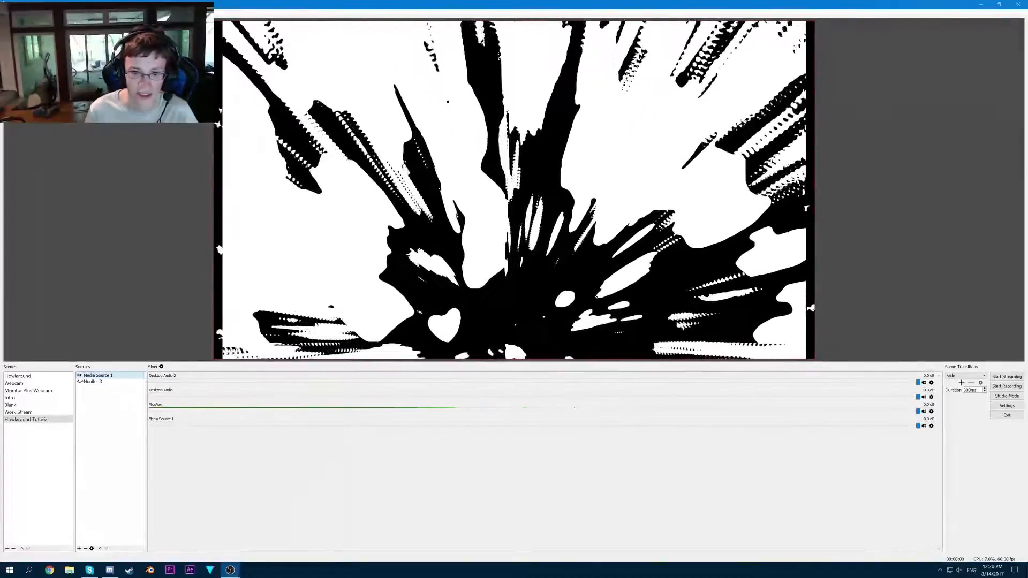
Step: Add a Scaling/Aspect Ratio filter with its default name to the Monitor 3 source
click(98, 383)
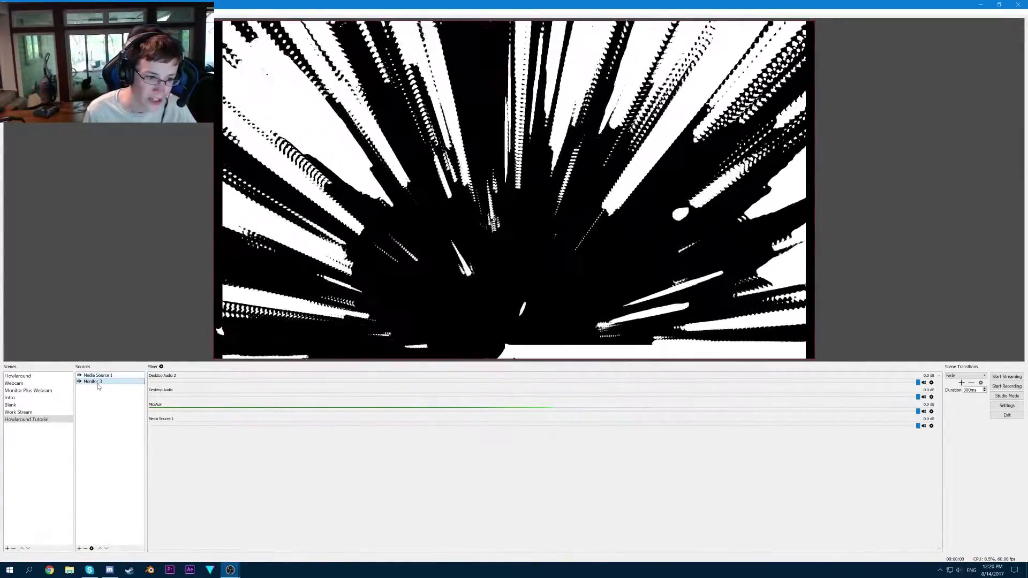
right_click(99, 385)
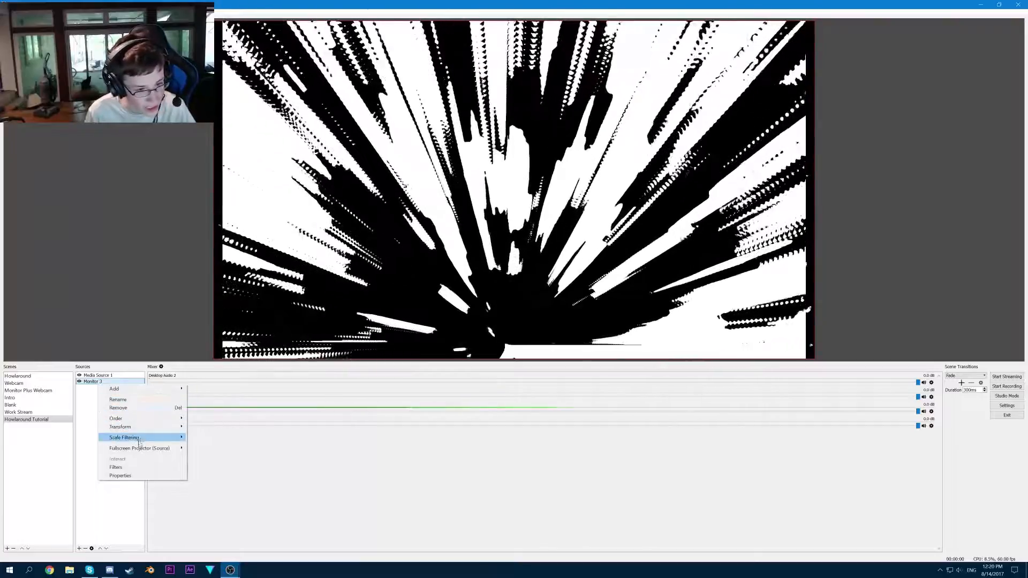
click(116, 468)
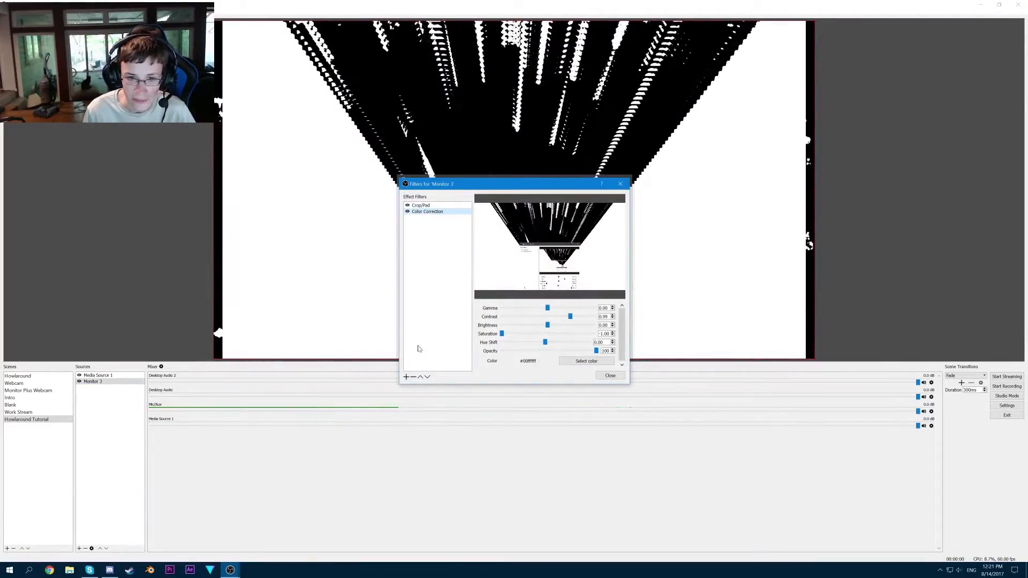
click(406, 378)
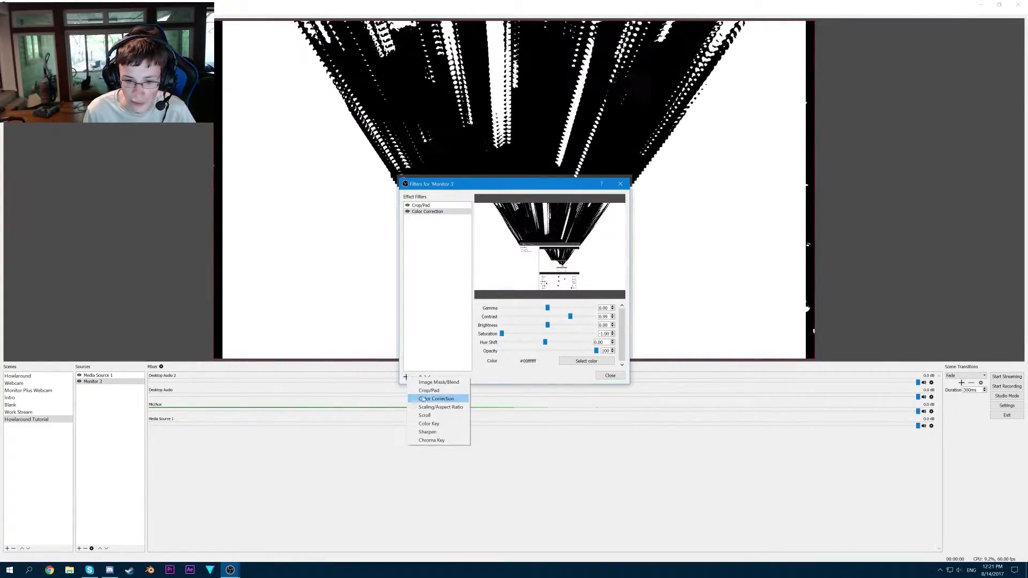
click(440, 407)
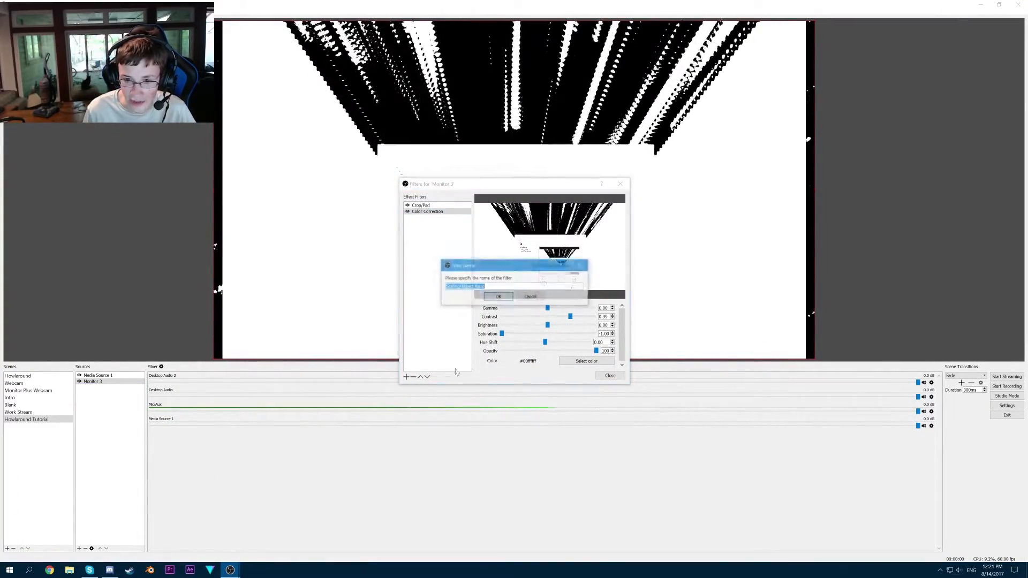
click(497, 298)
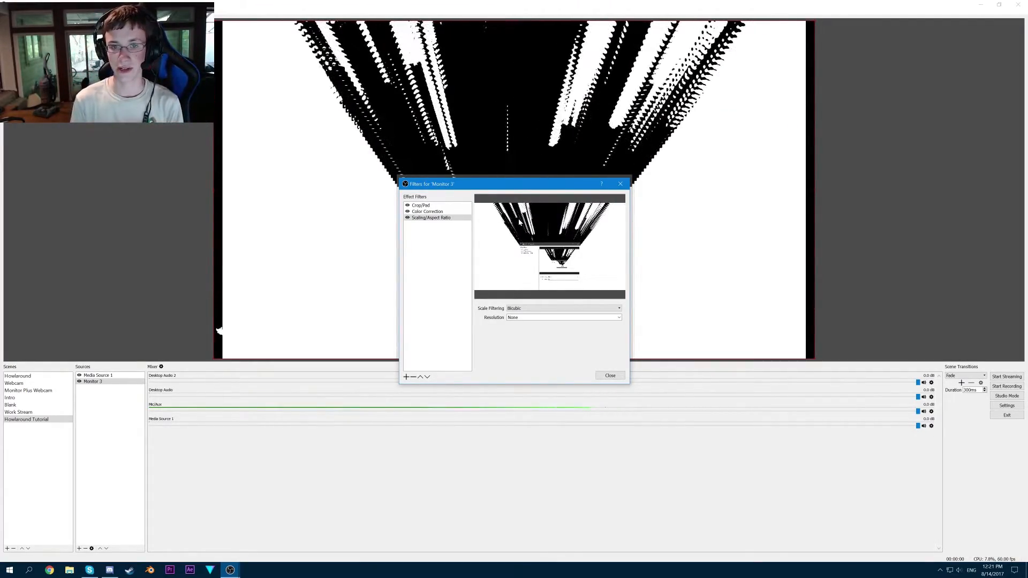
Step: Set the Scaling/Aspect Ratio filter's resolution to 16:9 and move the filter window clear of the preview
click(619, 319)
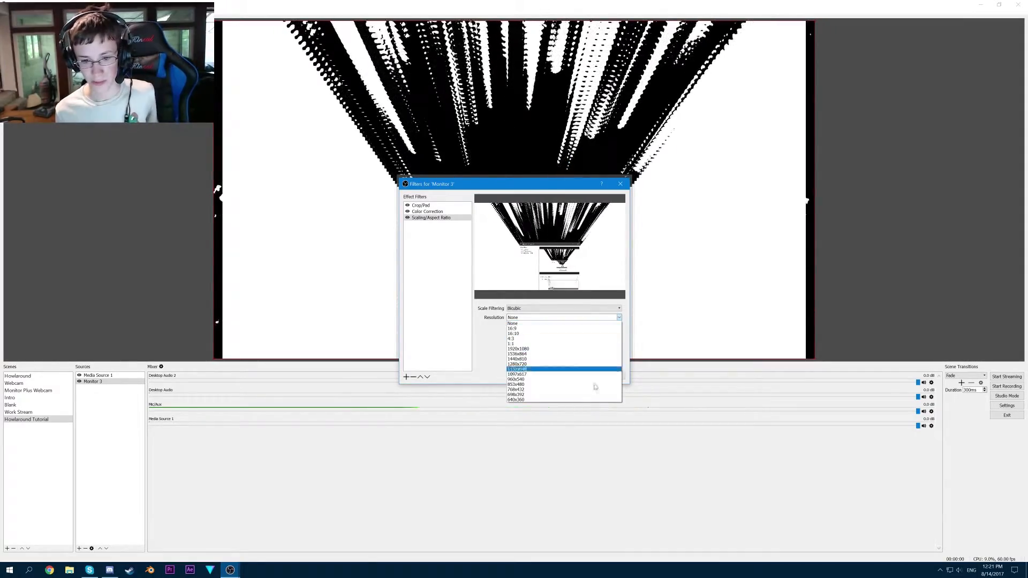
click(555, 330)
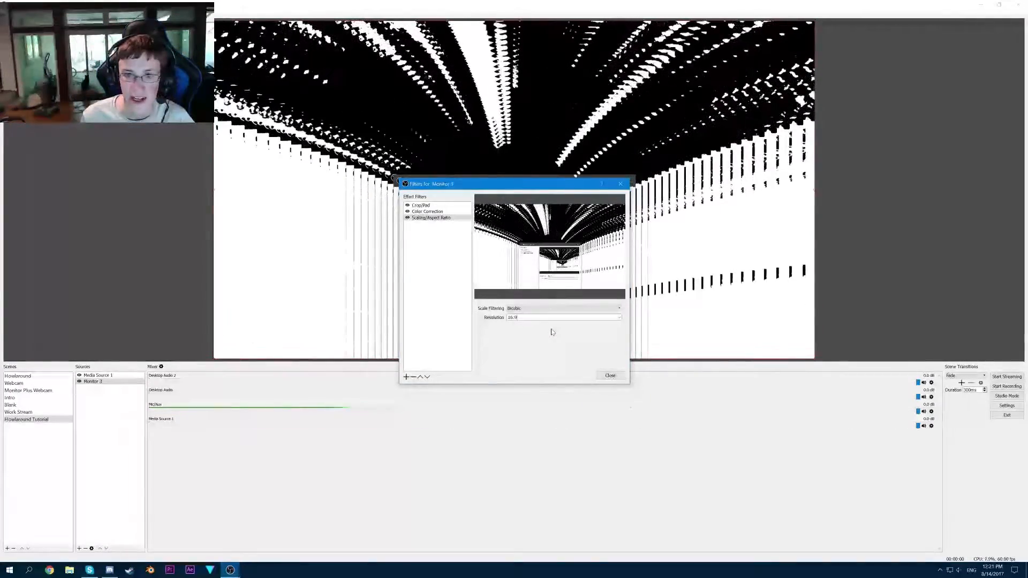
drag(511, 184, 767, 401)
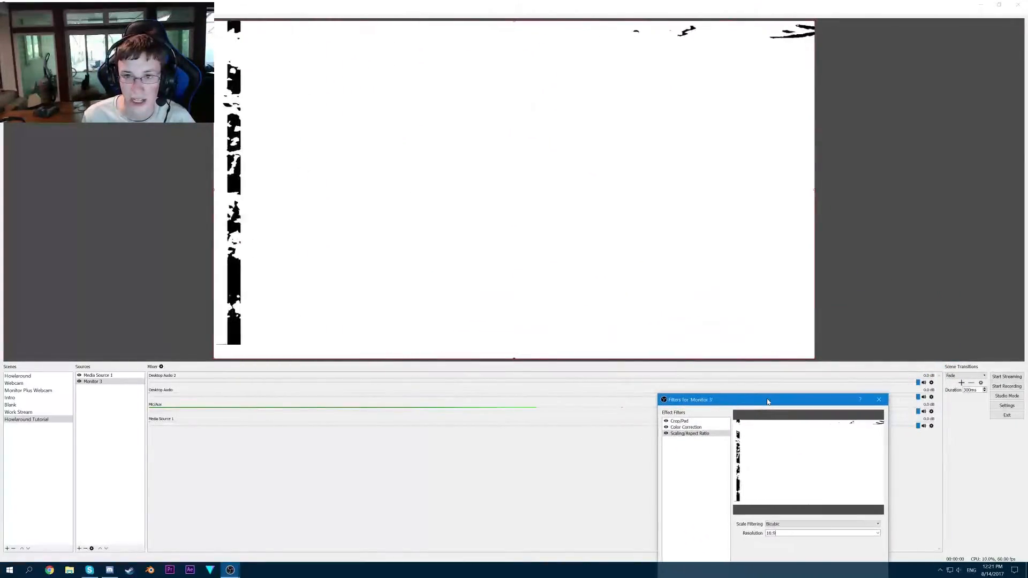
Step: Toggle the visibility of Monitor 3 and Media Source 1 to clear the feedback image, leaving both sources shown
click(78, 379)
click(78, 382)
click(79, 382)
click(79, 376)
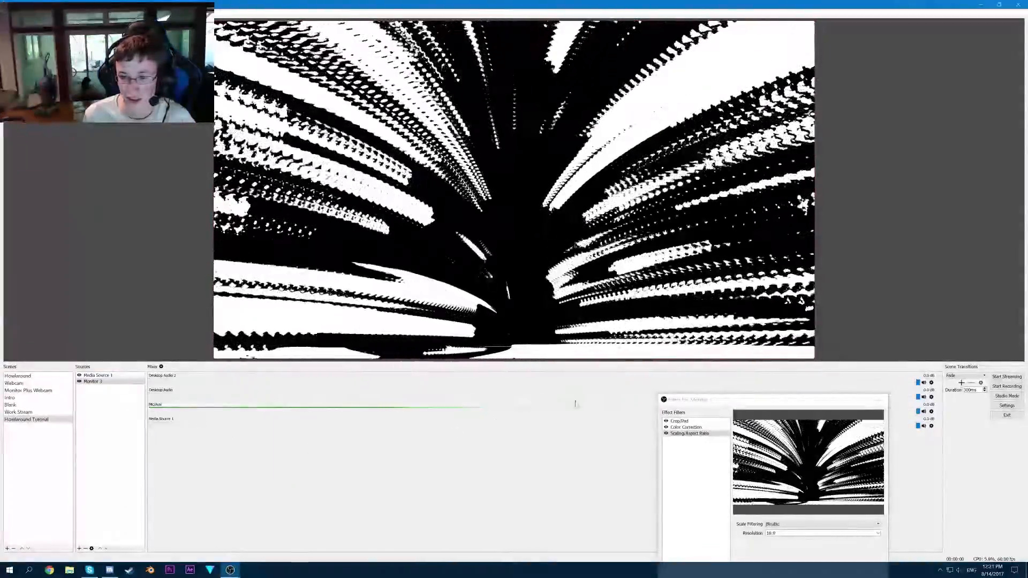
Step: Move the filter window below the preview and set the Scaling/Aspect Ratio filter's resolution to 16:10
drag(718, 402, 84, 382)
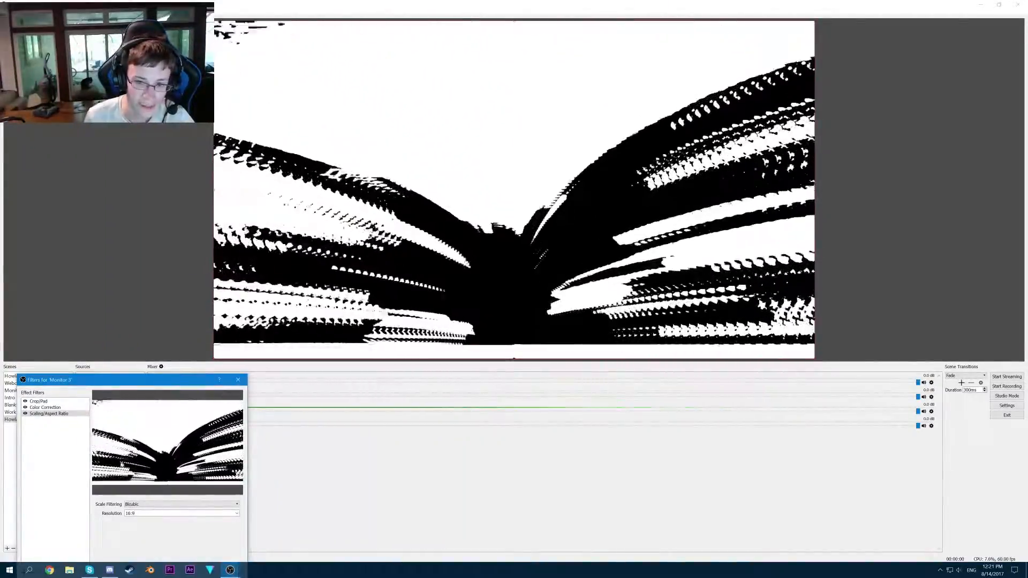
click(237, 514)
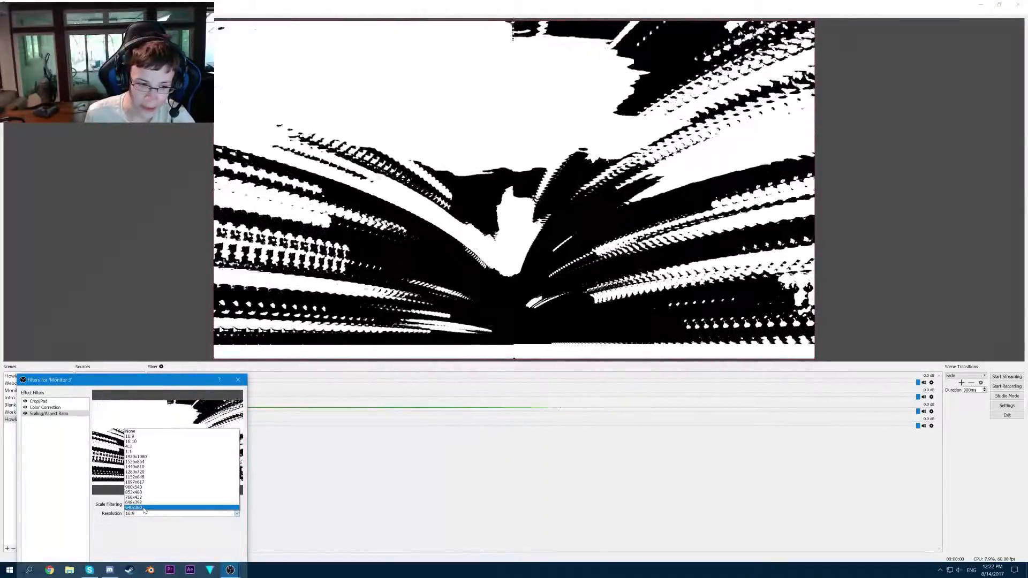
click(144, 509)
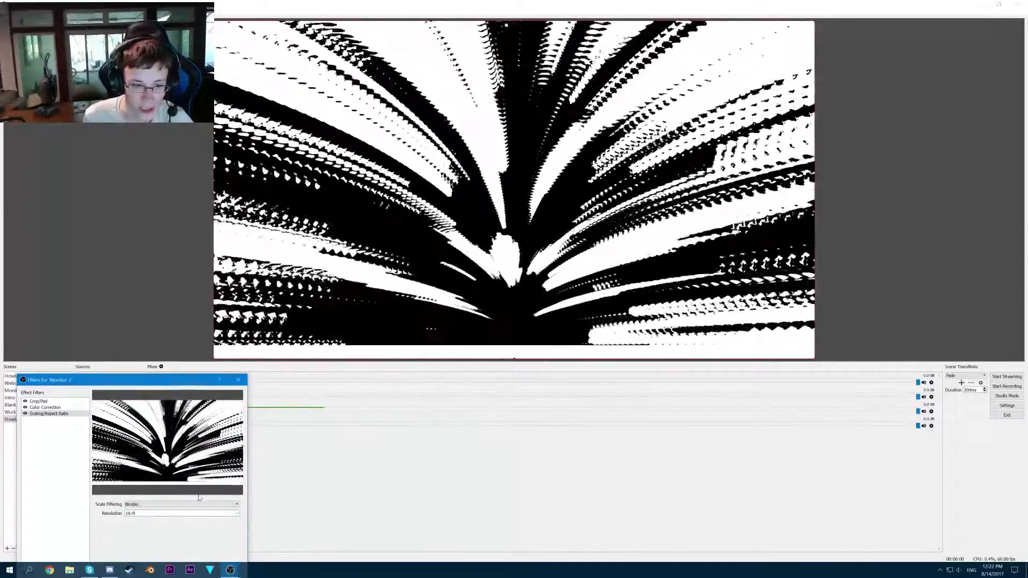
click(238, 513)
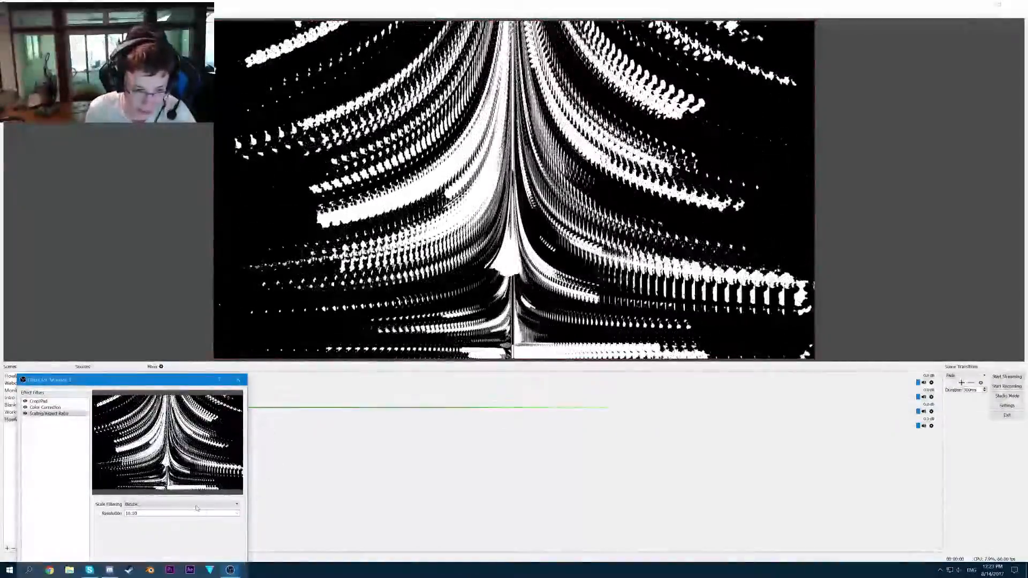
Step: Try the 4:3 and 1:1 resolutions in Monitor 3's Scaling/Aspect Ratio filter
click(235, 514)
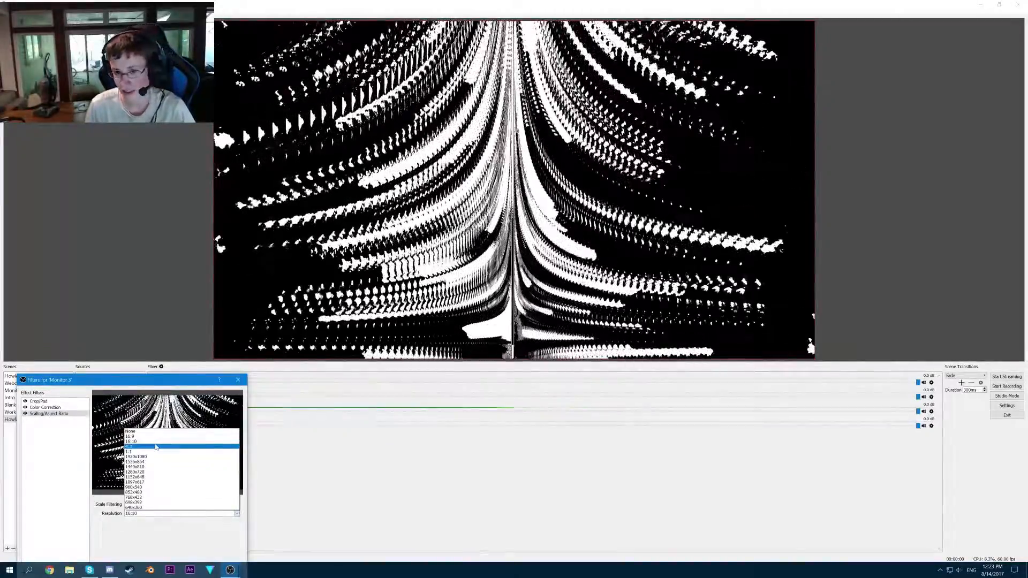
click(156, 447)
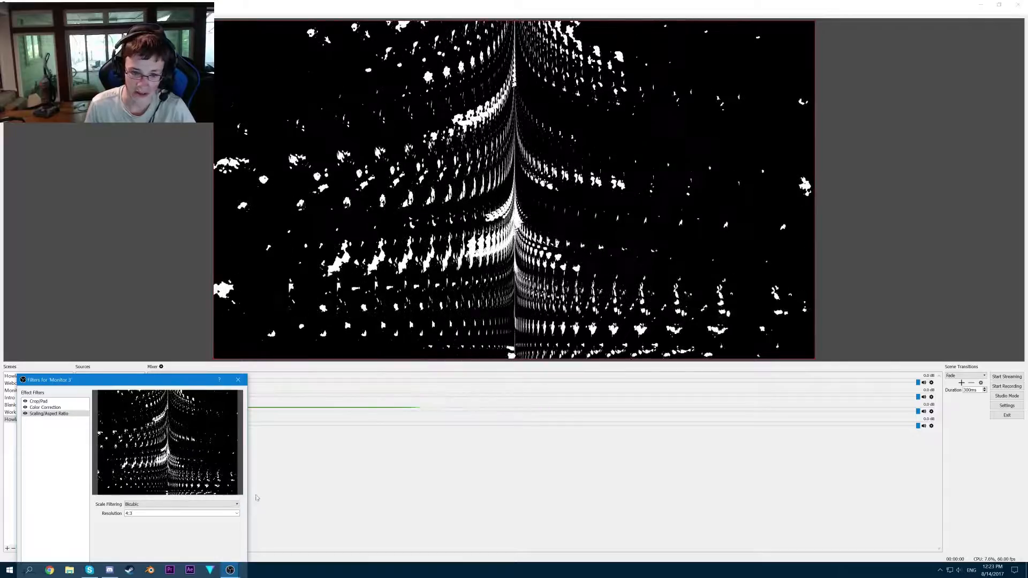
click(237, 513)
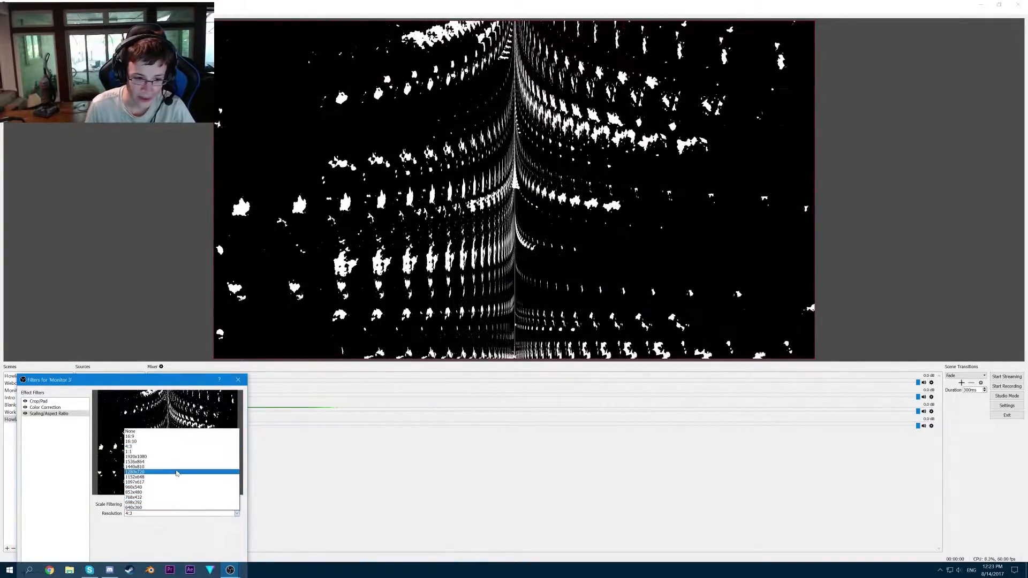
click(152, 452)
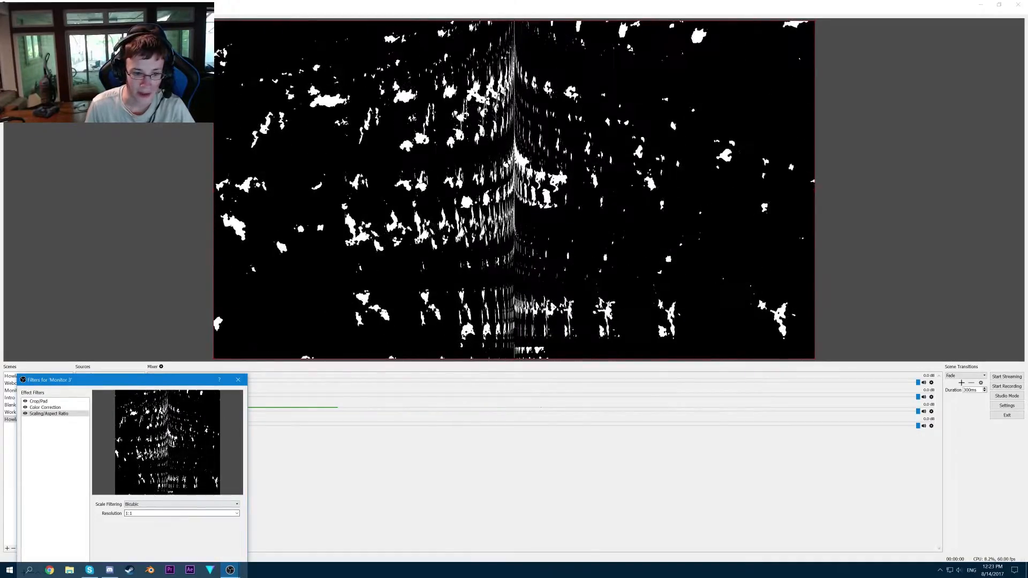
Step: Return the Scaling/Aspect Ratio filter's resolution to 16:10 and close Monitor 3's filters
click(236, 514)
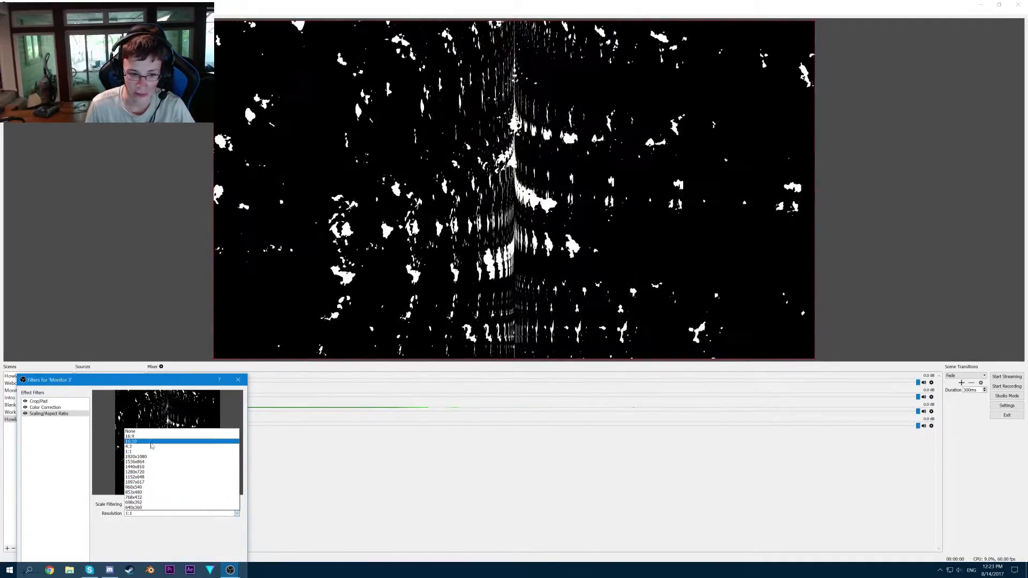
click(146, 442)
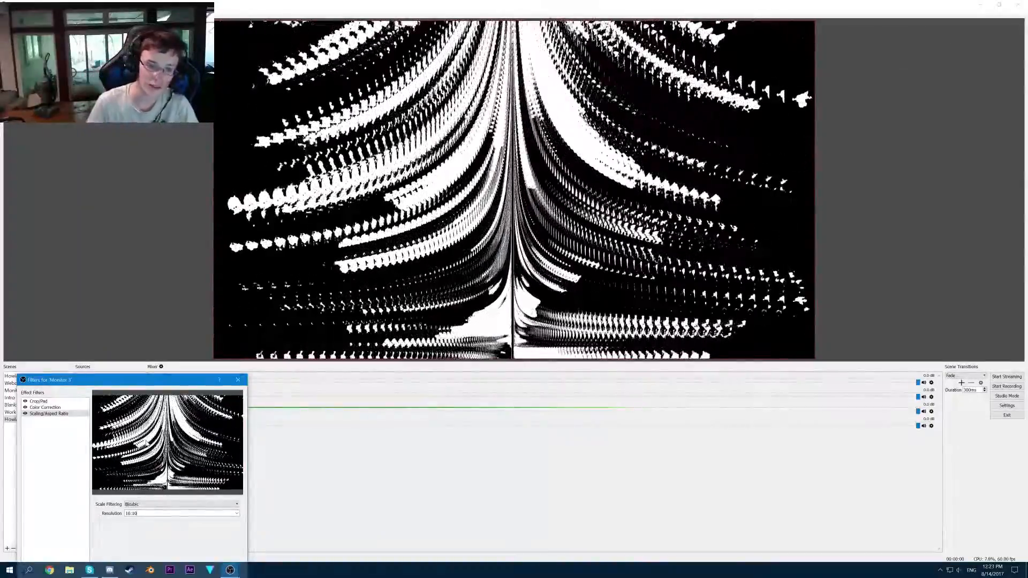
drag(163, 380, 137, 338)
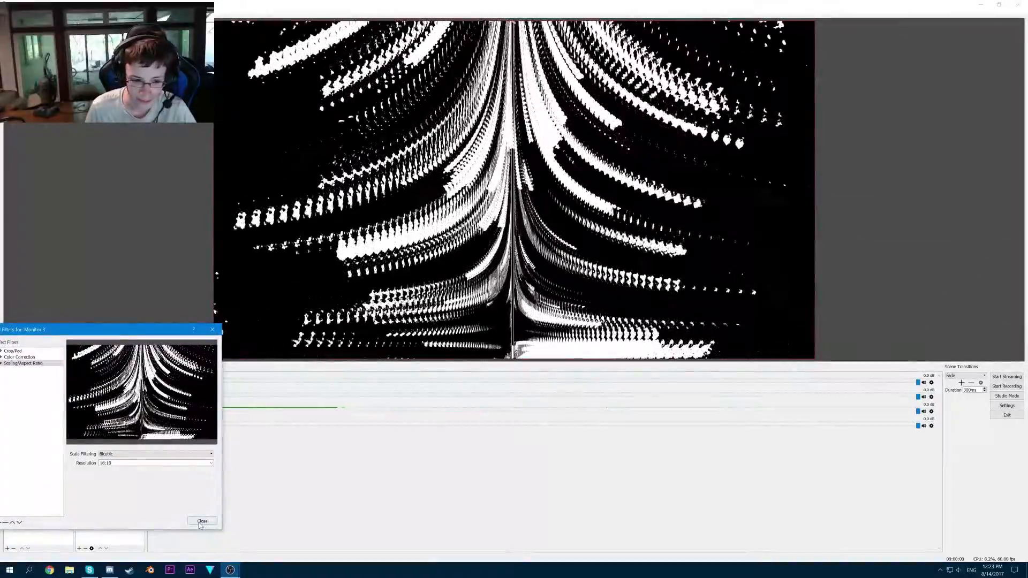
click(202, 521)
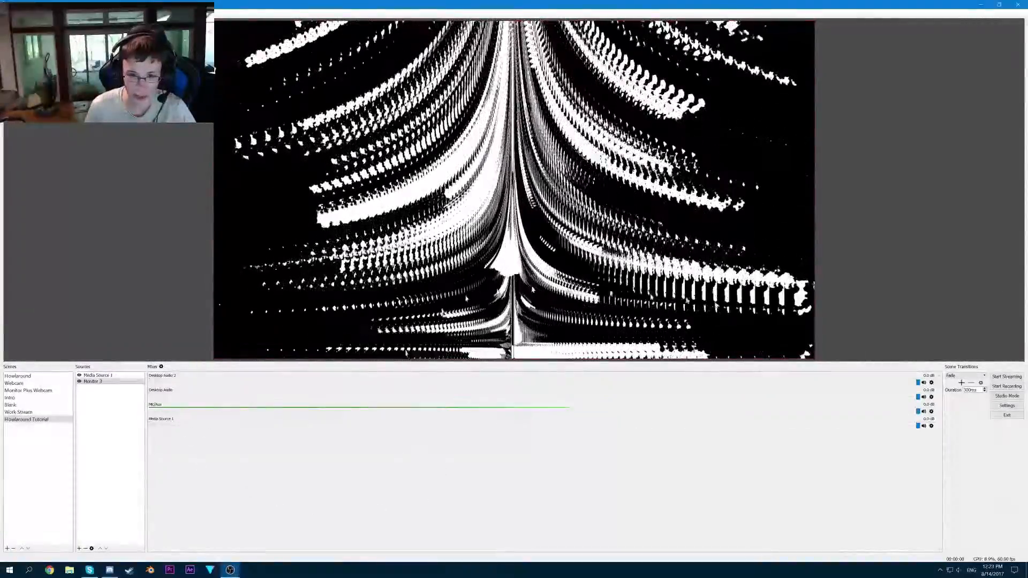